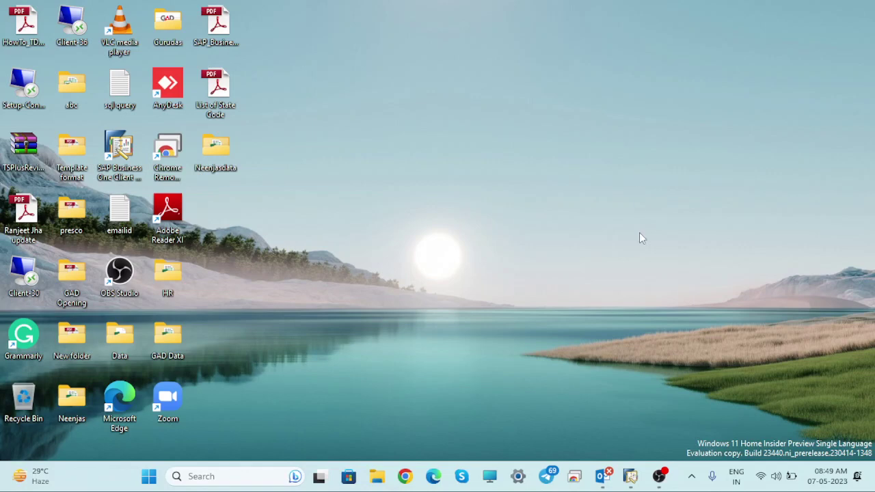
Step: Switch to SAP Business One and examine the relationship map of the open delivery, closing the map when done
click(631, 476)
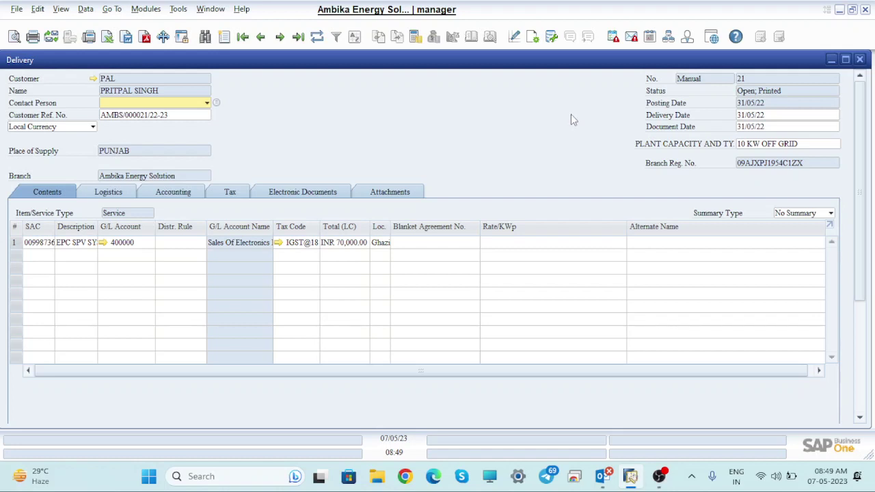
right_click(434, 124)
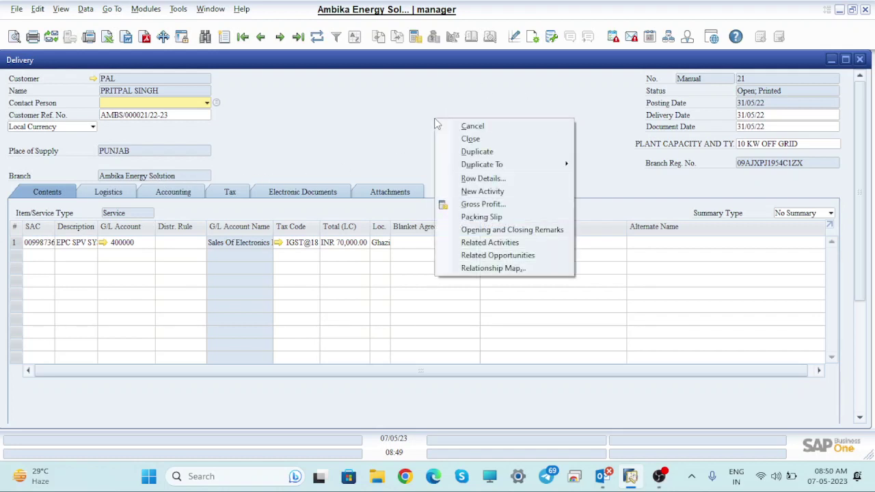
click(497, 269)
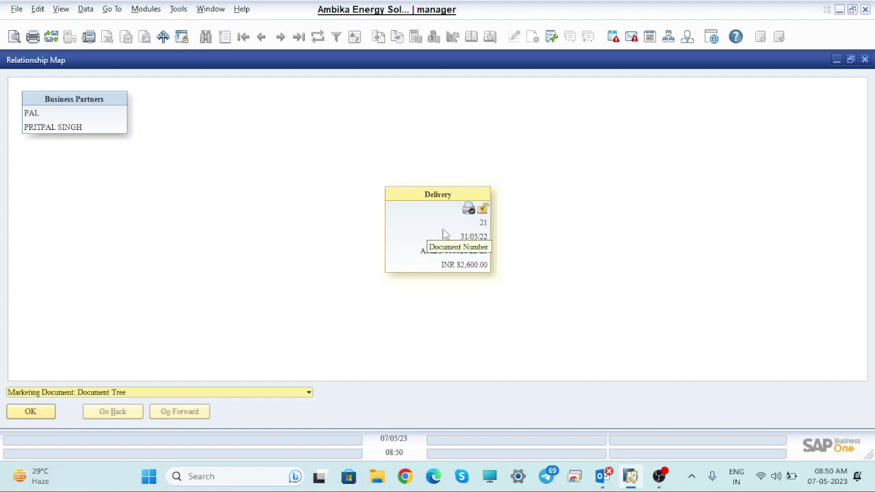
click(864, 60)
Step: Start cancelling the open delivery, setting the cancellation document's series to Manual and its number to 1
right_click(430, 134)
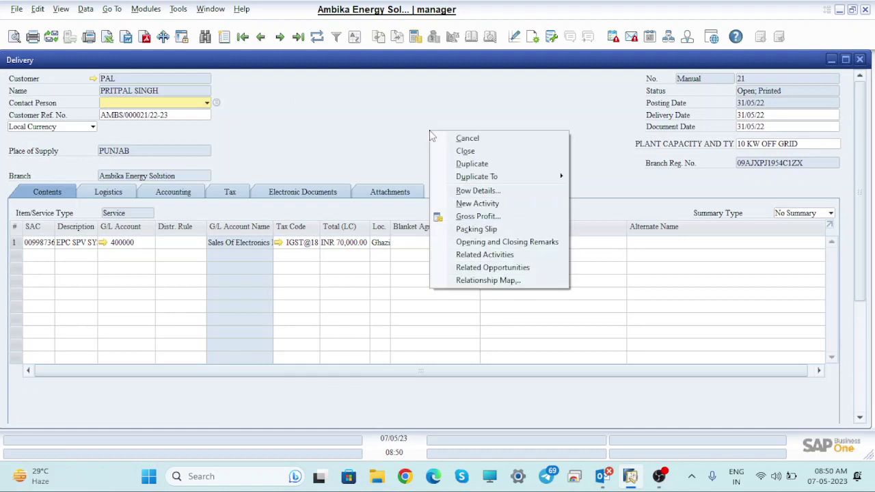
click(470, 139)
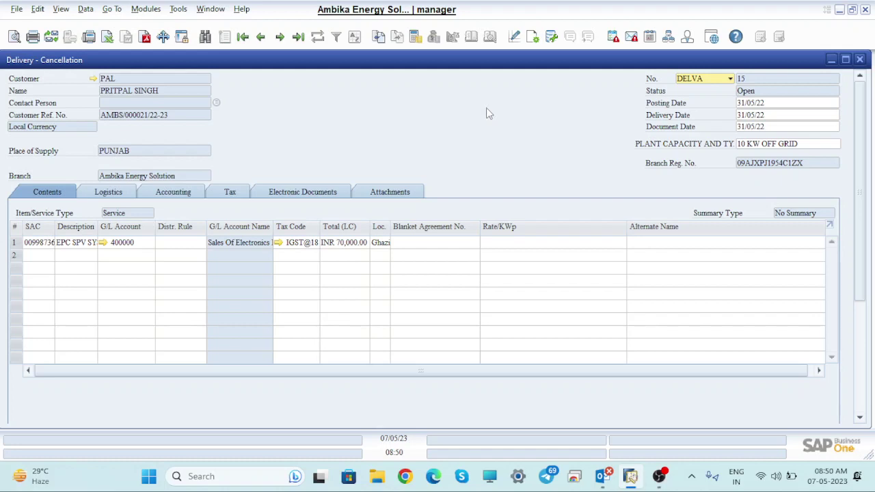
click(729, 79)
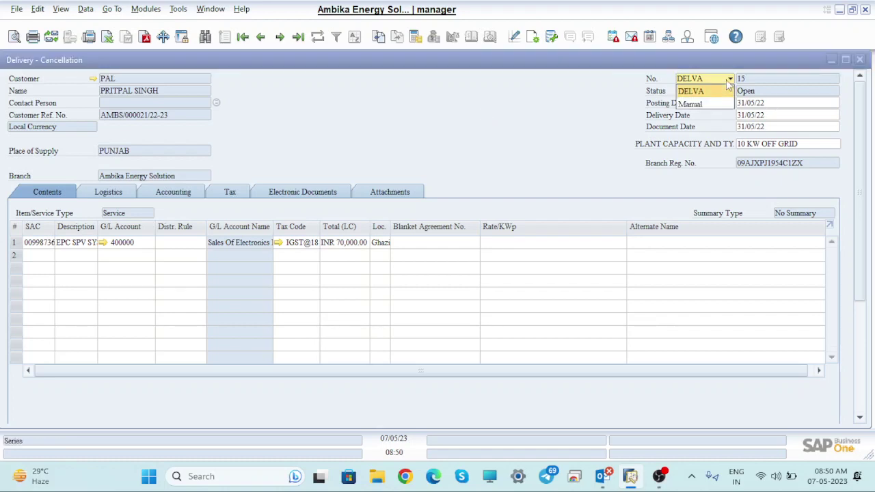
click(700, 103)
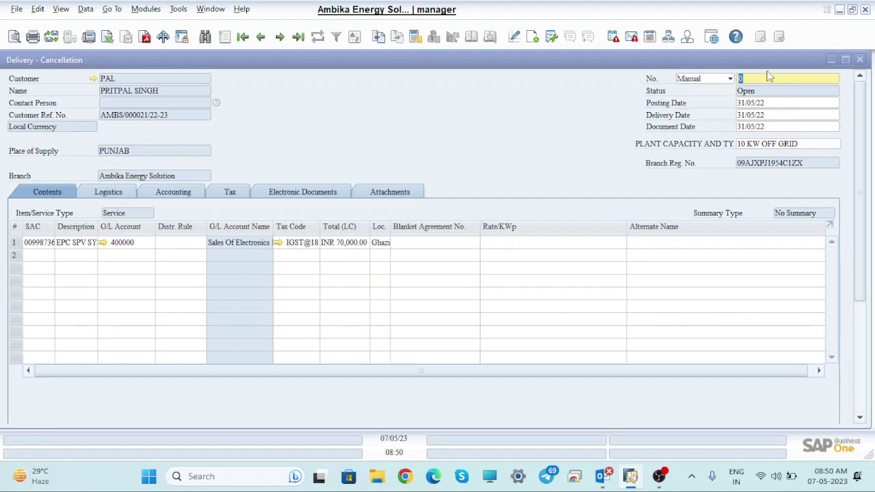
text(1)
click(769, 77)
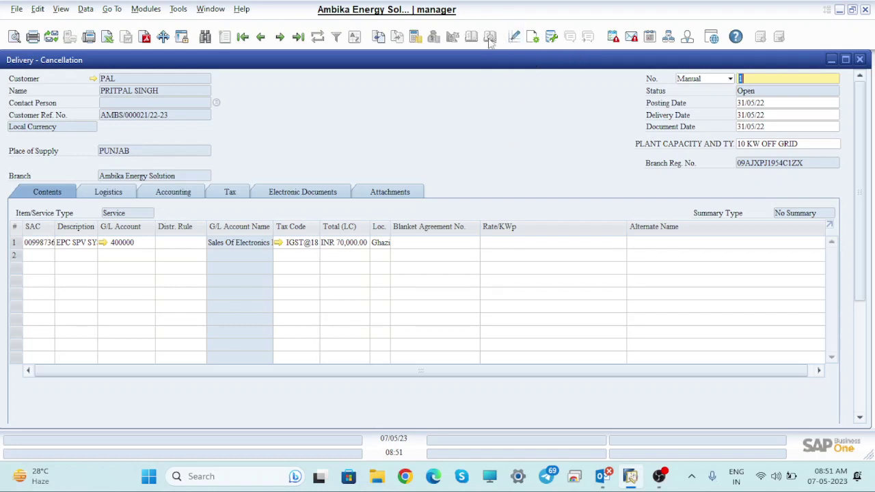
right_click(457, 134)
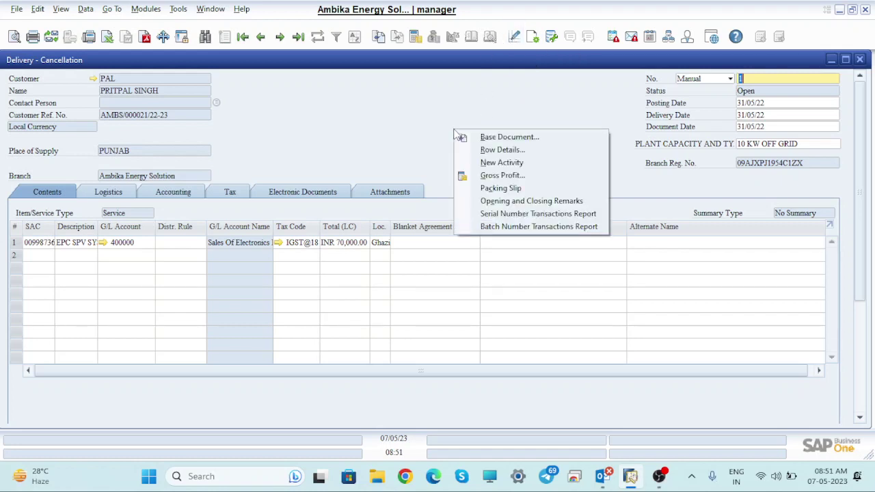
click(437, 135)
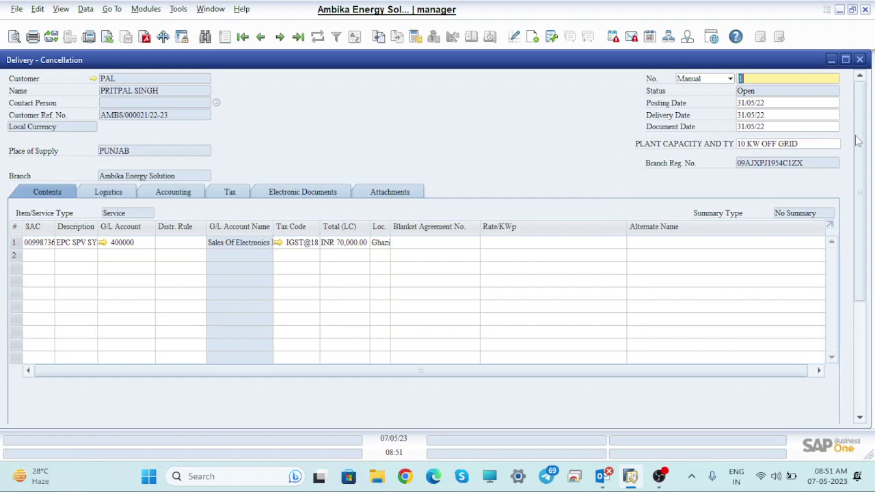
Step: Try to add the cancellation document numbered 1, accepting the later posting date and irreversible cancellation prompts
drag(858, 140, 858, 251)
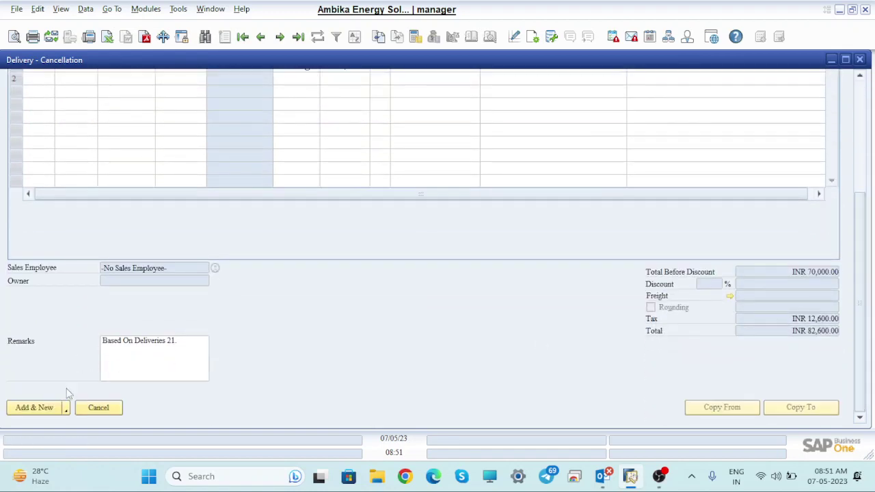
click(36, 407)
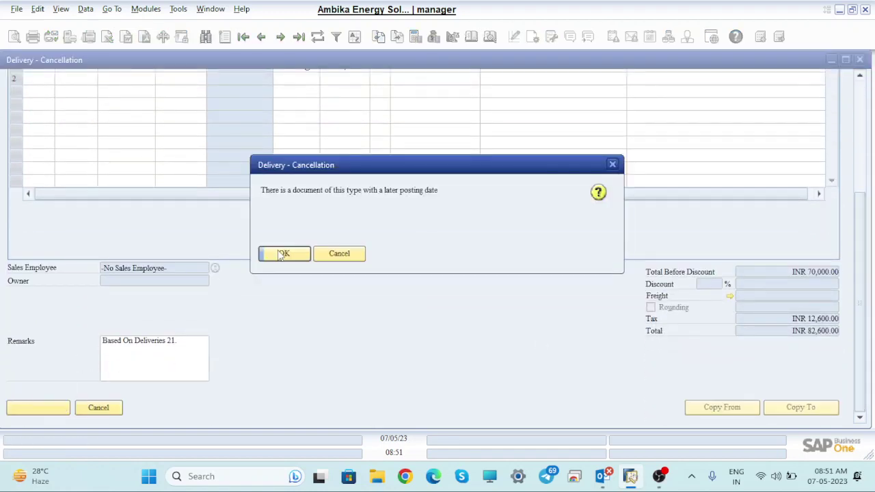
click(283, 254)
click(284, 253)
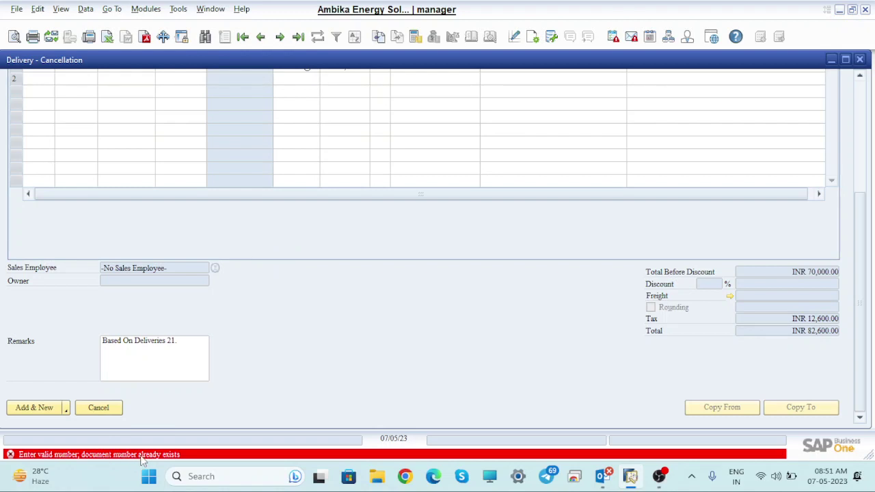
Step: Clear the cancellation document's number, reselect the Manual series and set the number to 2
drag(860, 342, 860, 232)
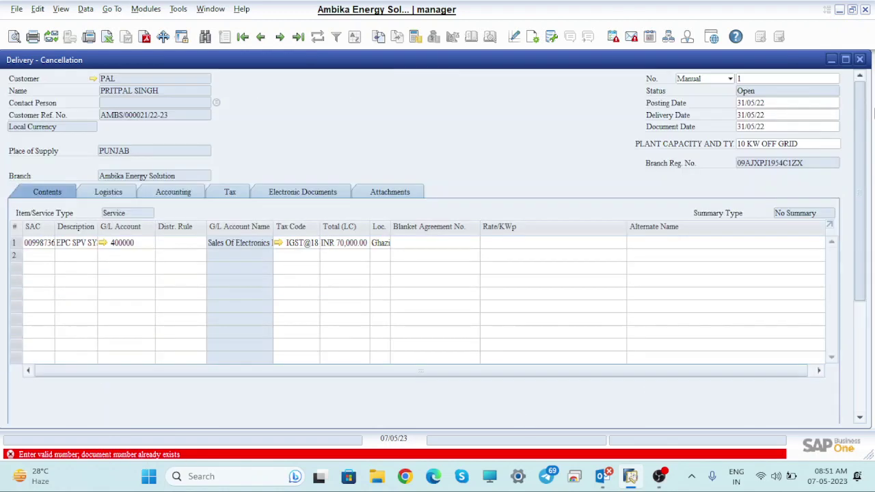
click(757, 79)
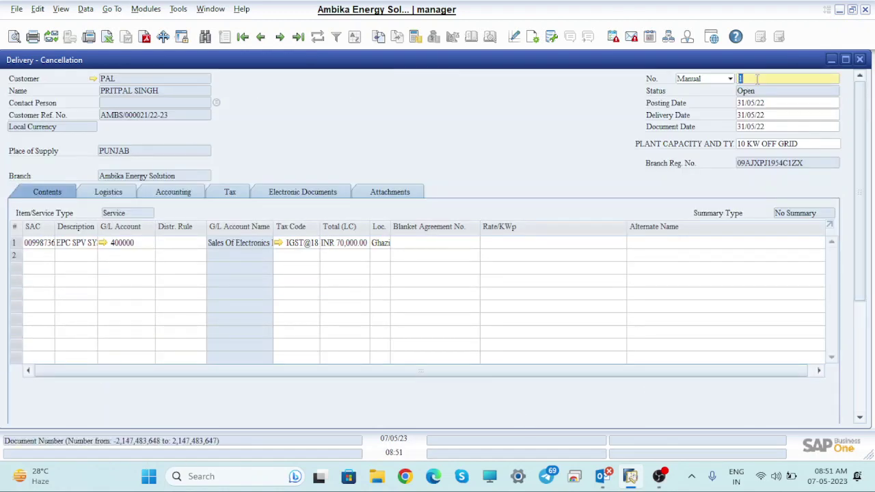
key(BackSpace)
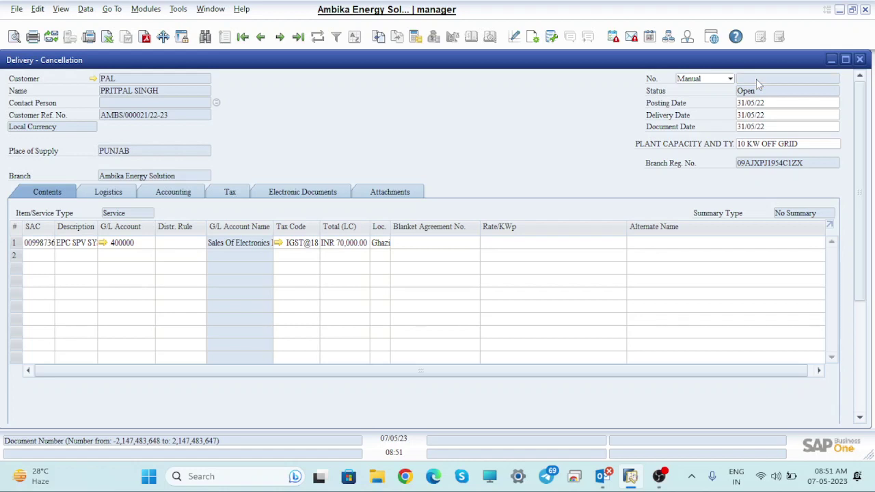
click(724, 81)
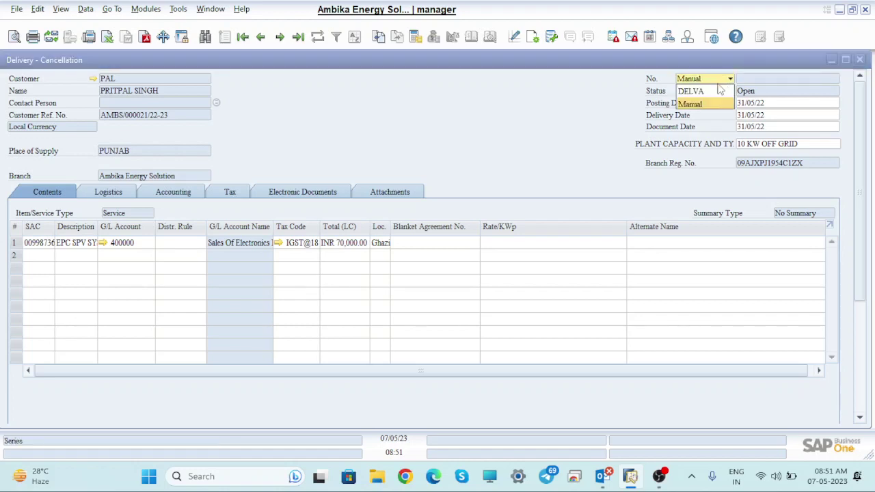
click(710, 102)
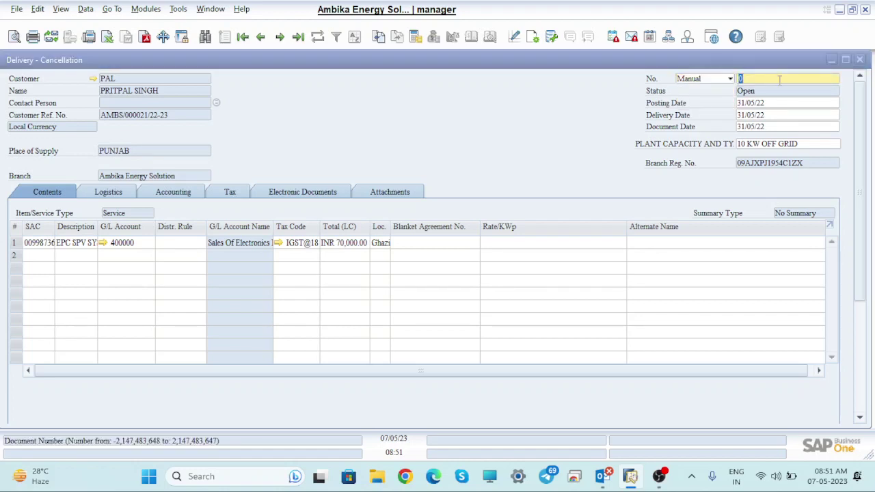
text(2)
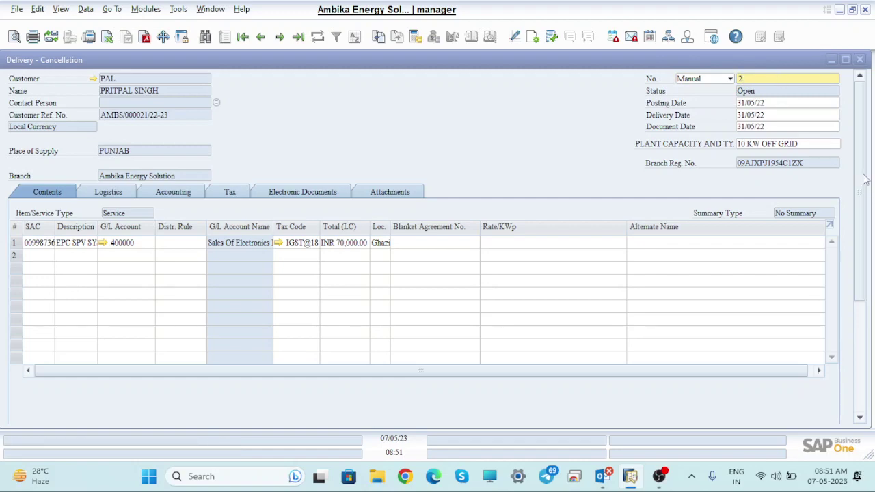
Step: Try to add the cancellation document numbered 2, accepting both confirmation prompts
scroll(863, 179, down, 5)
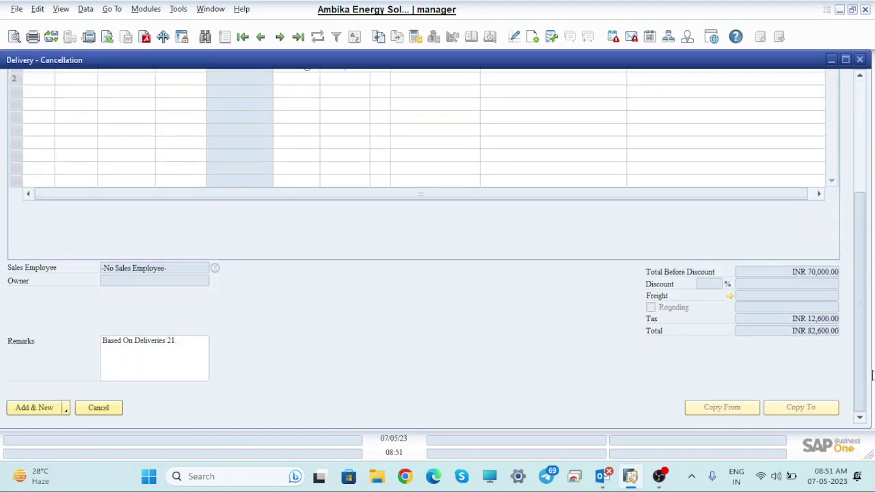
click(41, 409)
click(292, 258)
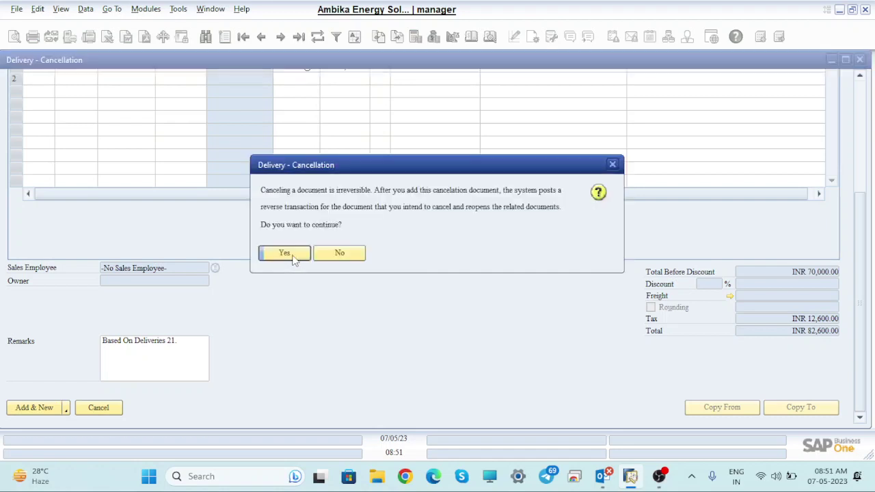
click(285, 254)
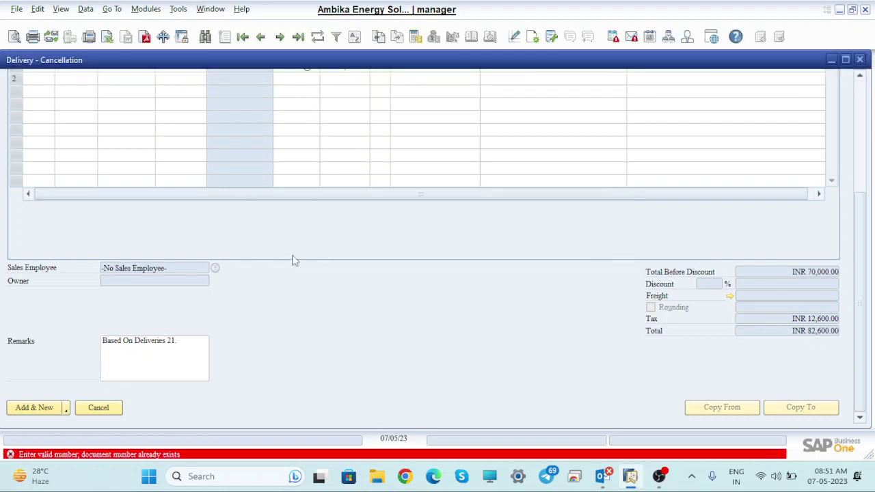
Step: Clear the cancellation document's number, reselect the Manual series and set the number to 3
drag(865, 329, 873, 82)
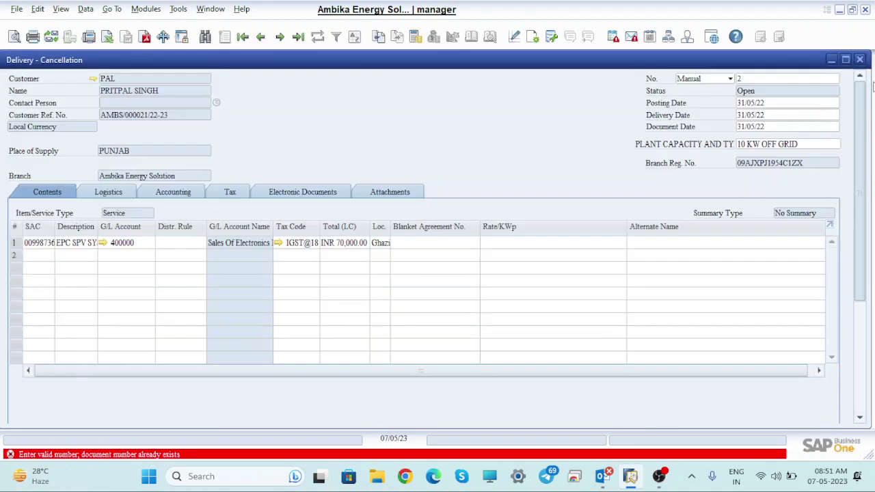
click(770, 78)
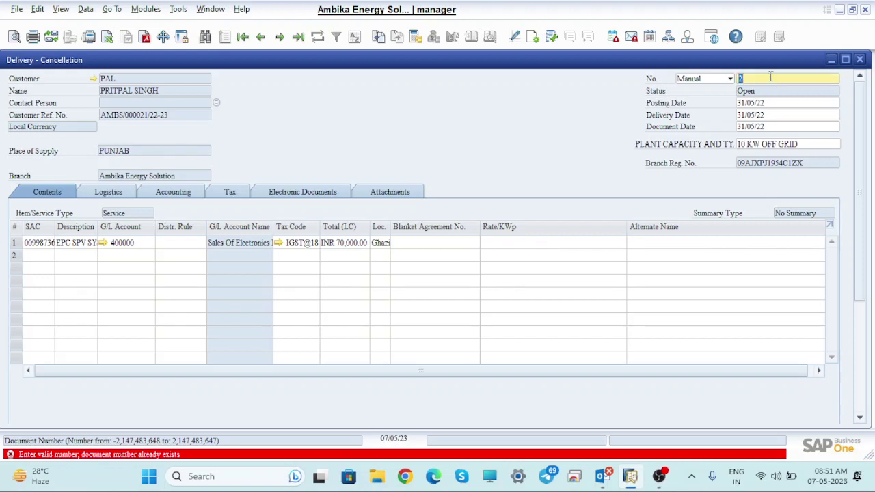
key(BackSpace)
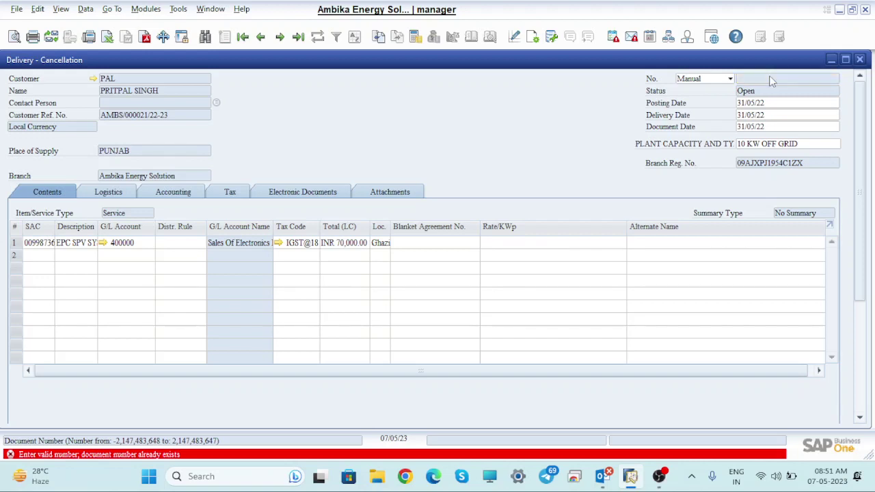
click(715, 80)
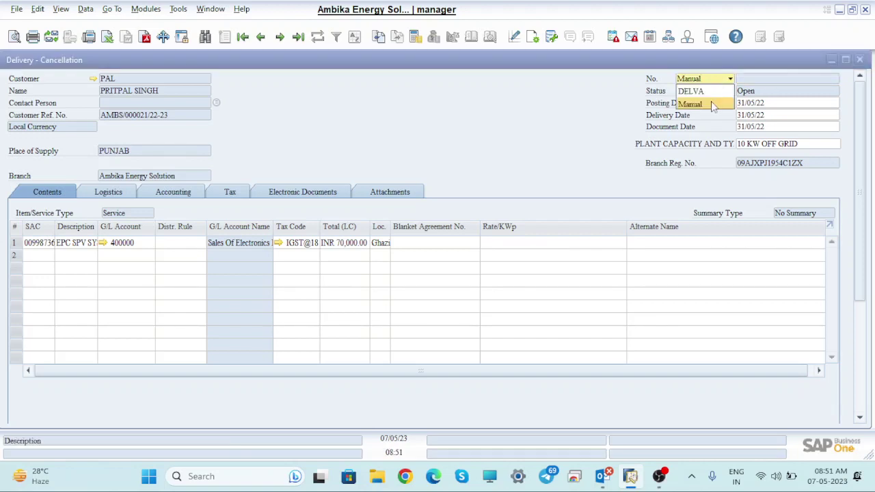
click(711, 103)
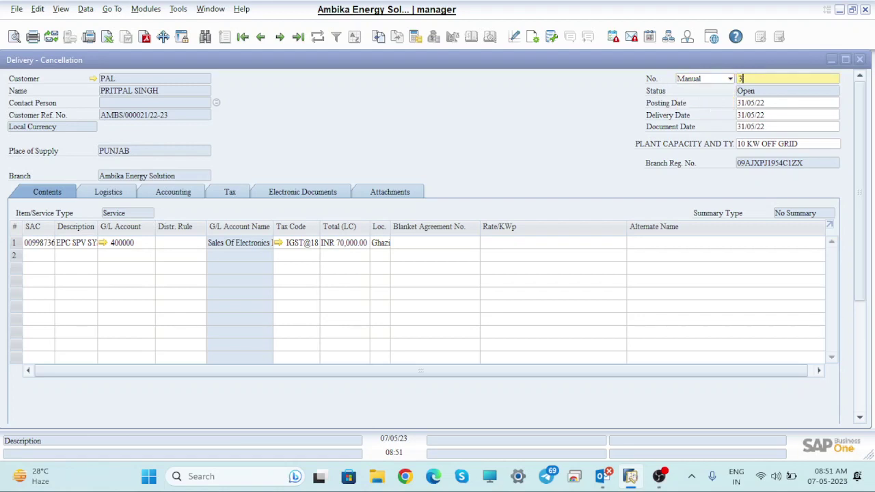
Step: Try to add the cancellation document numbered 3, accepting both confirmation prompts
scroll(862, 192, down, 5)
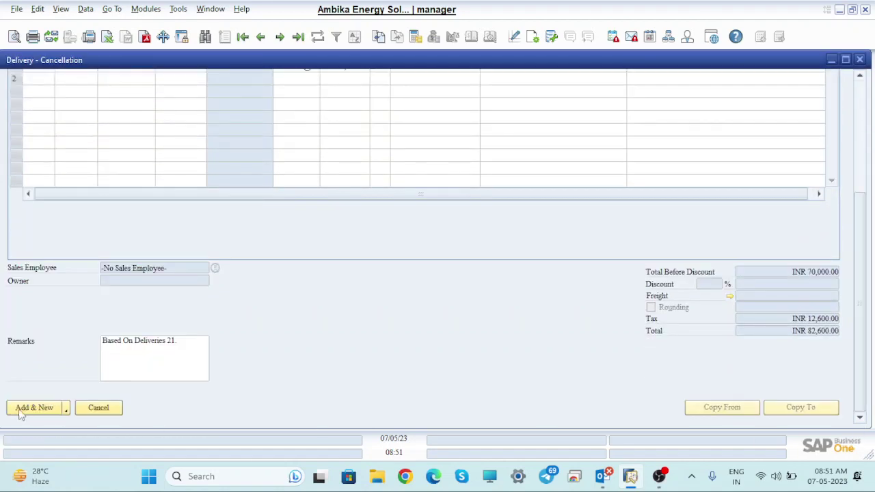
click(34, 412)
click(290, 260)
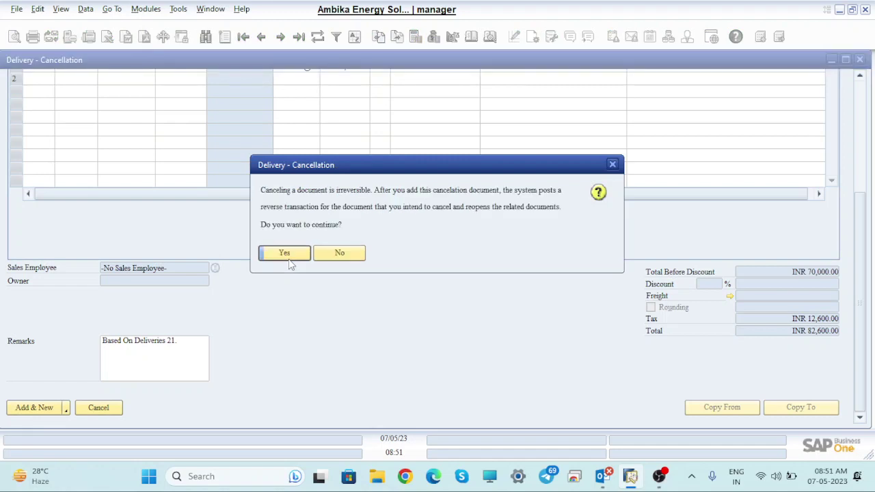
click(286, 254)
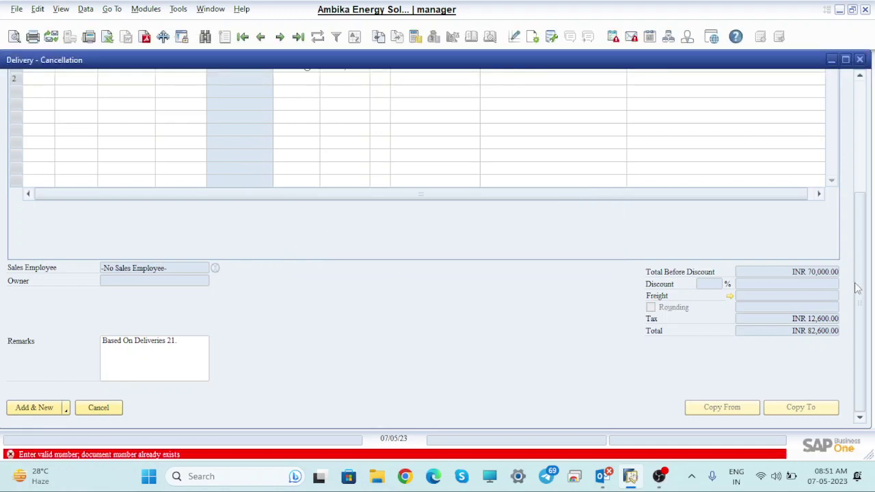
Step: Minimize the cancellation document and examine the original delivery maximized, leaving both windows minimized
scroll(860, 301, up, 5)
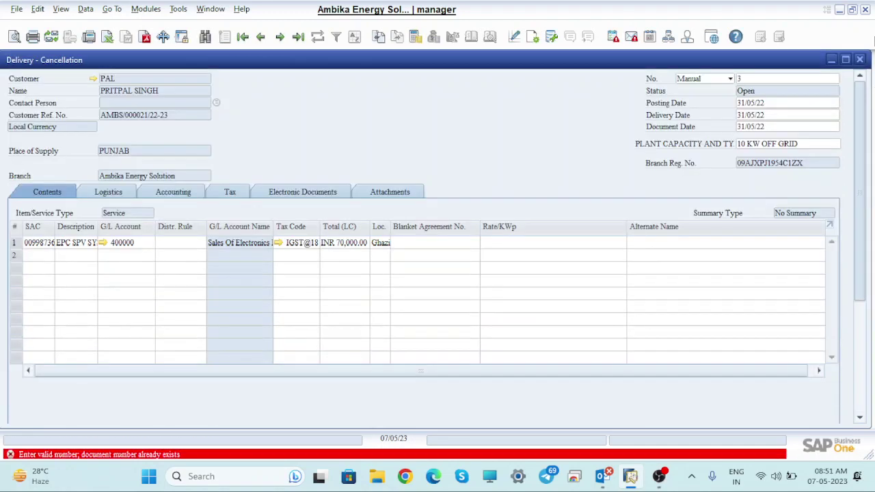
click(831, 60)
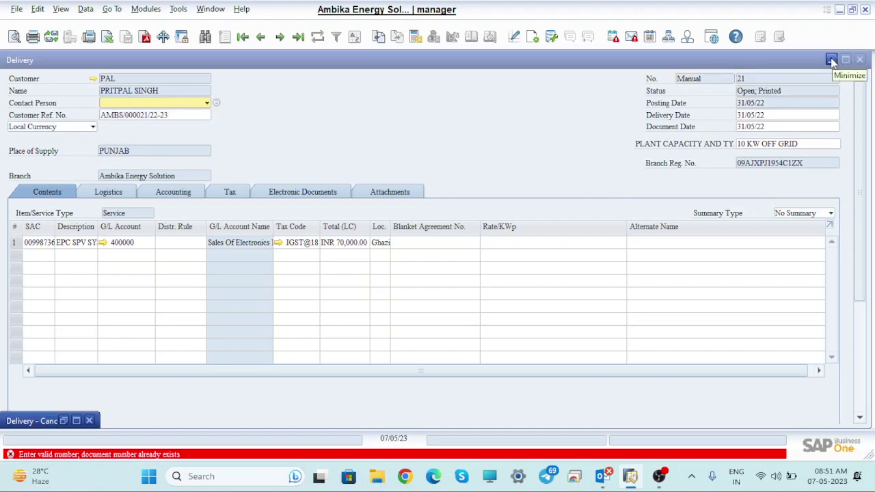
click(832, 59)
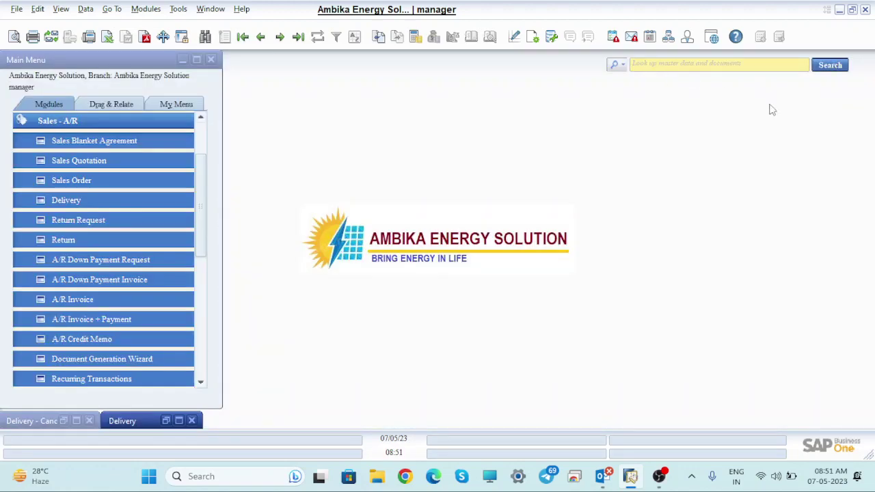
click(179, 421)
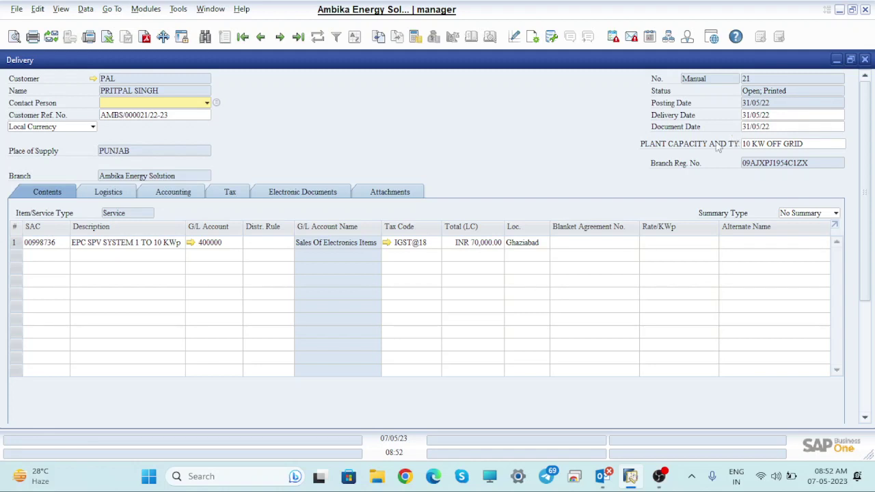
click(837, 60)
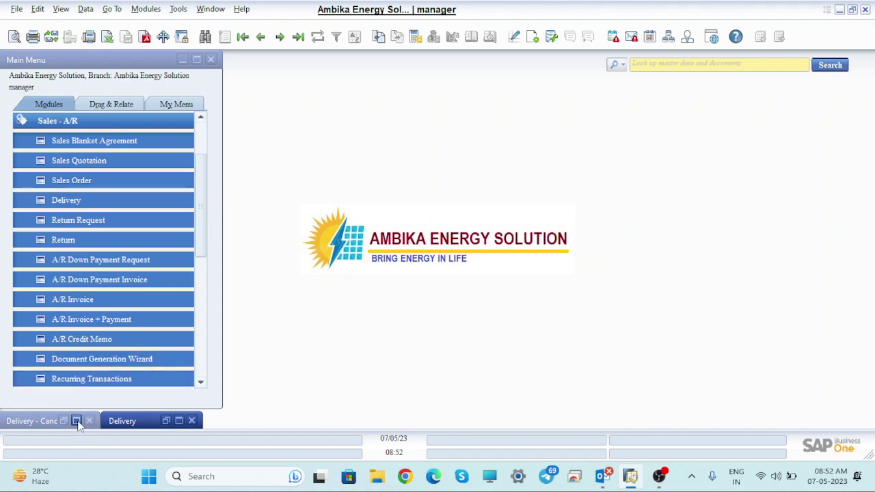
Step: Restore the delivery cancellation document maximized, clear its number, reselect the Manual series and set the number to 22
click(77, 421)
click(762, 79)
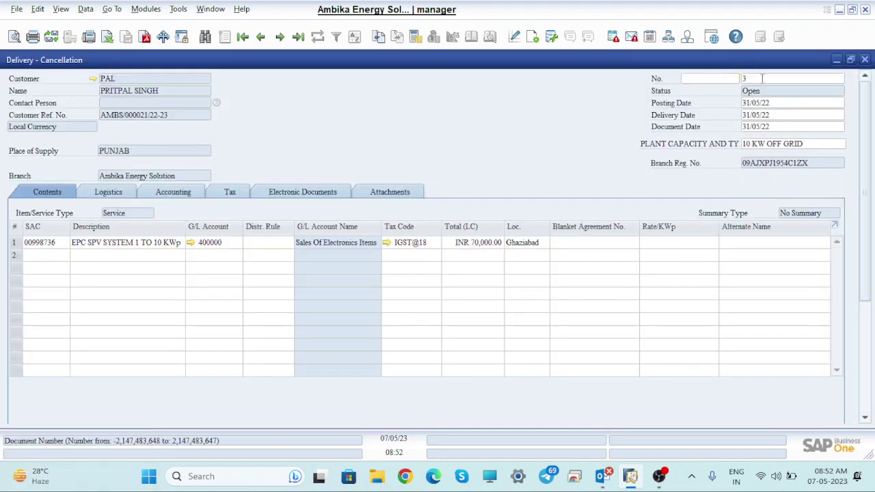
key(BackSpace)
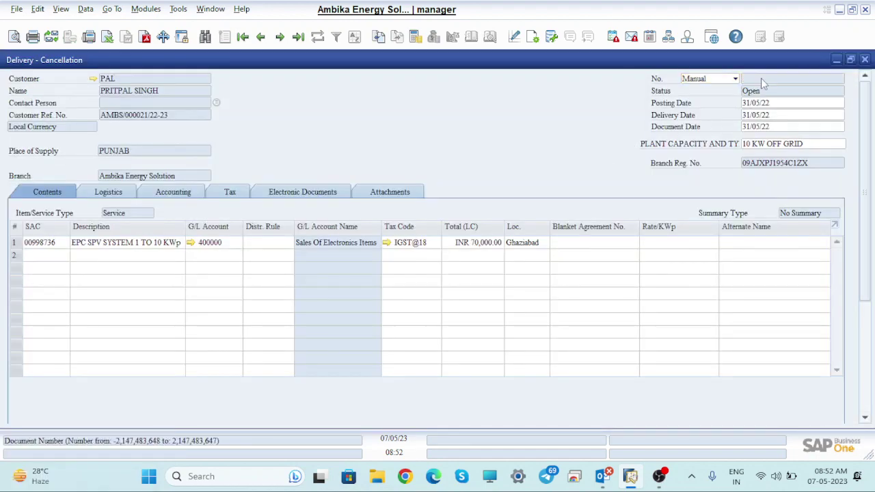
click(735, 78)
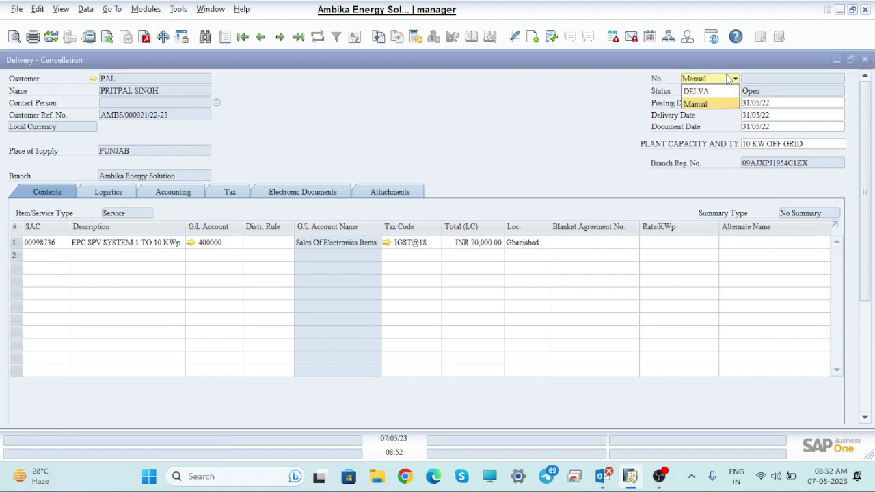
click(695, 104)
text(22)
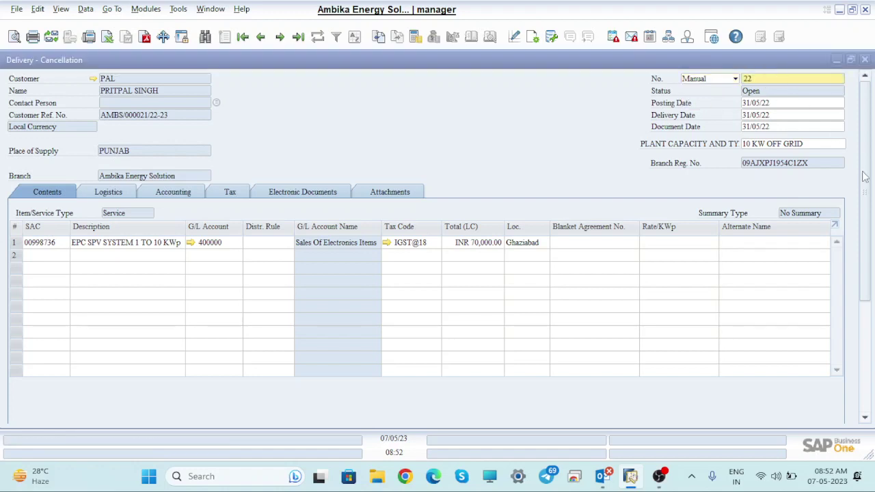
Step: Add the delivery cancellation document numbered 22, accepting both confirmation prompts
scroll(311, 378, down, 5)
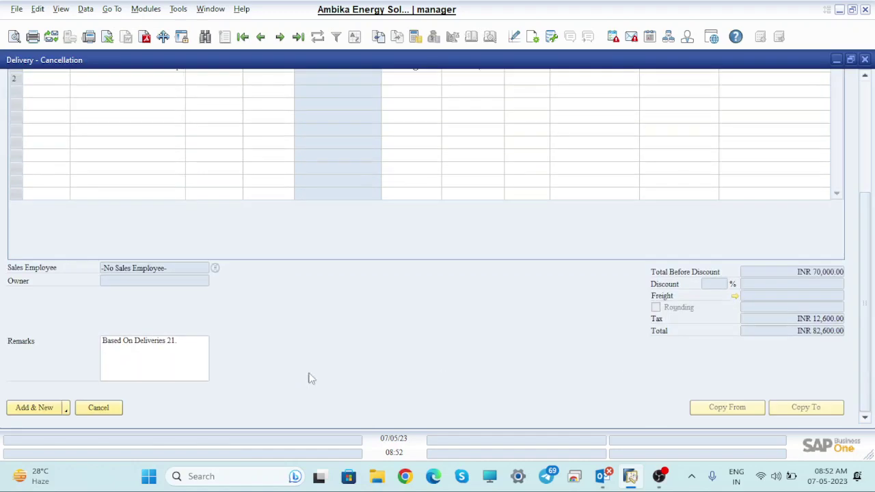
click(51, 409)
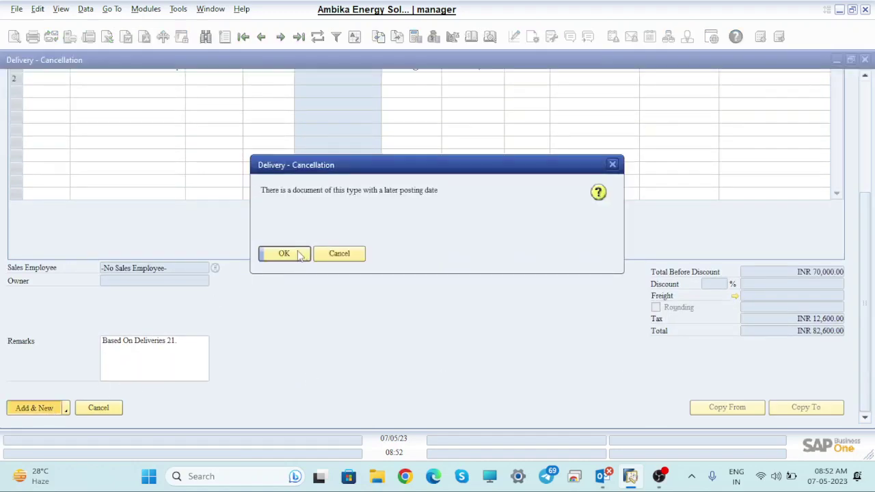
click(298, 254)
click(293, 252)
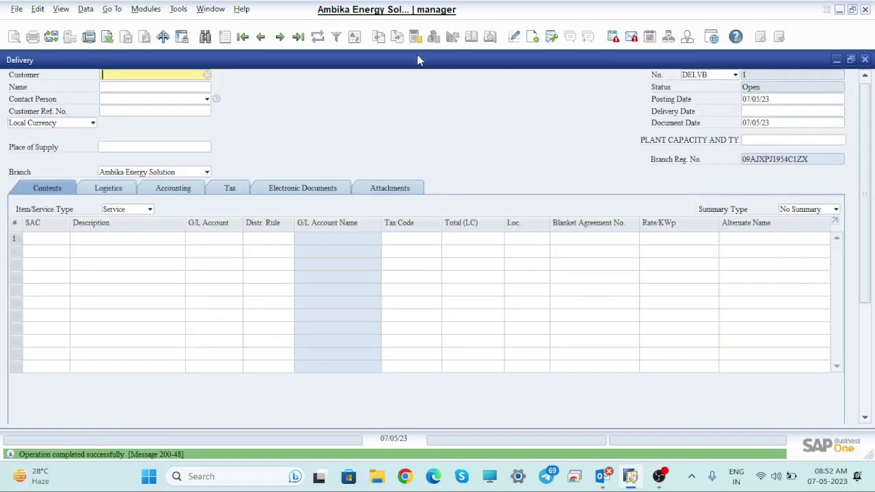
Step: Check the last delivery record and the original delivery preceding it, return to the cancellation and close its window
click(298, 37)
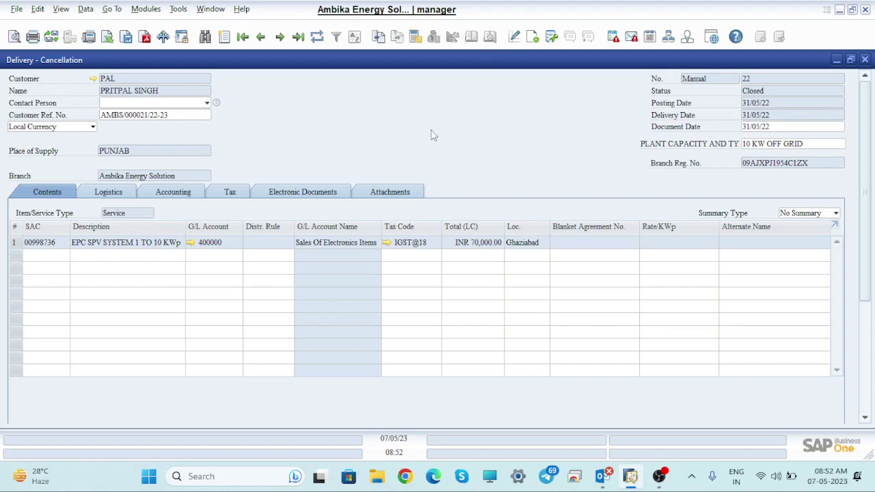
click(263, 37)
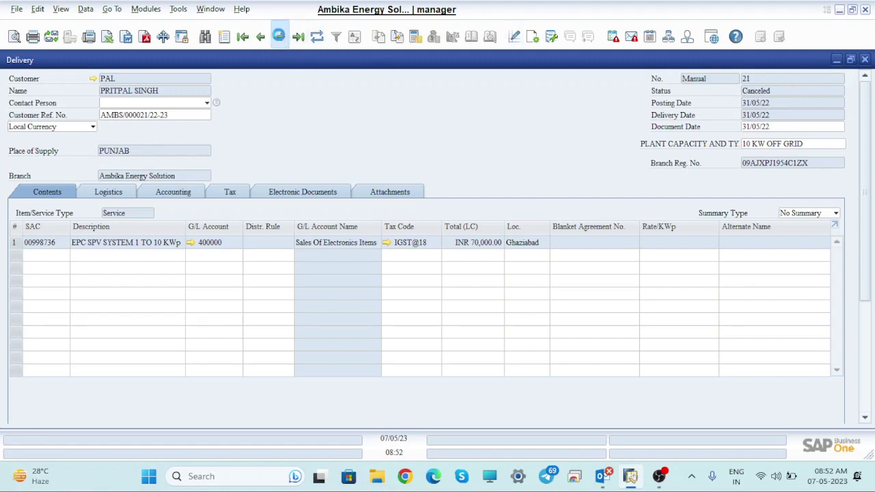
click(279, 37)
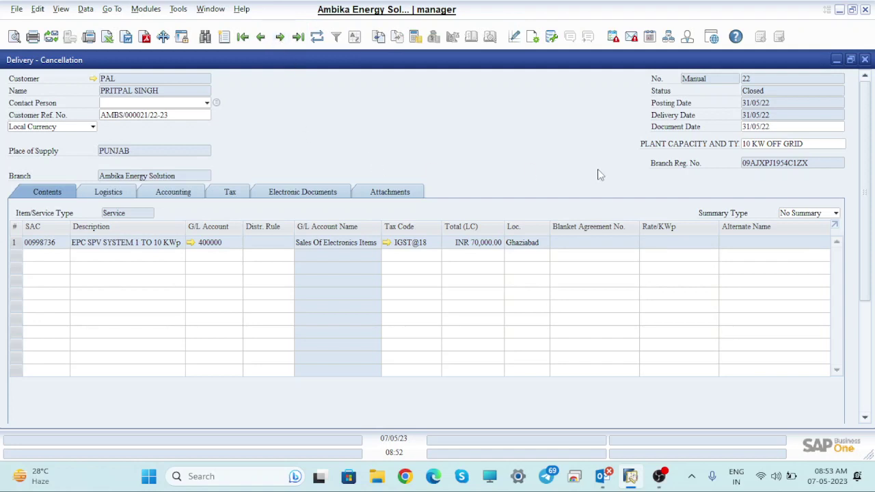
click(865, 60)
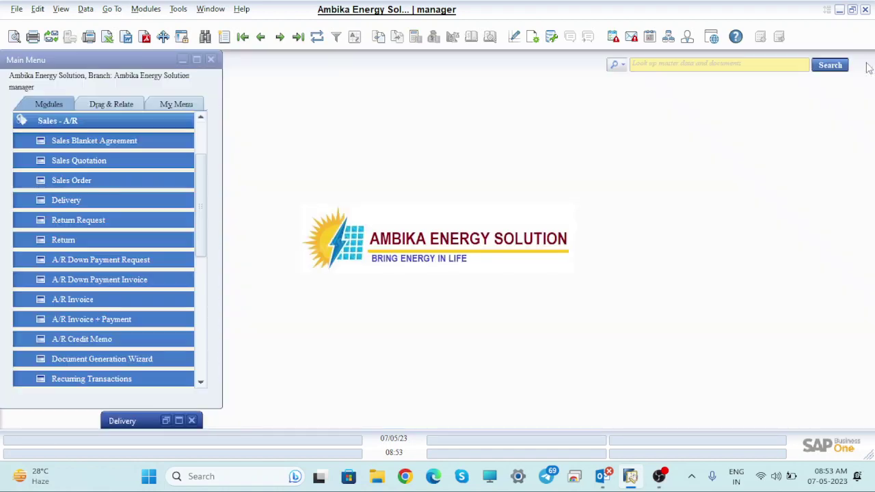
Step: Open the A/R Invoice form, go to the last invoice record and maximize the window
click(80, 299)
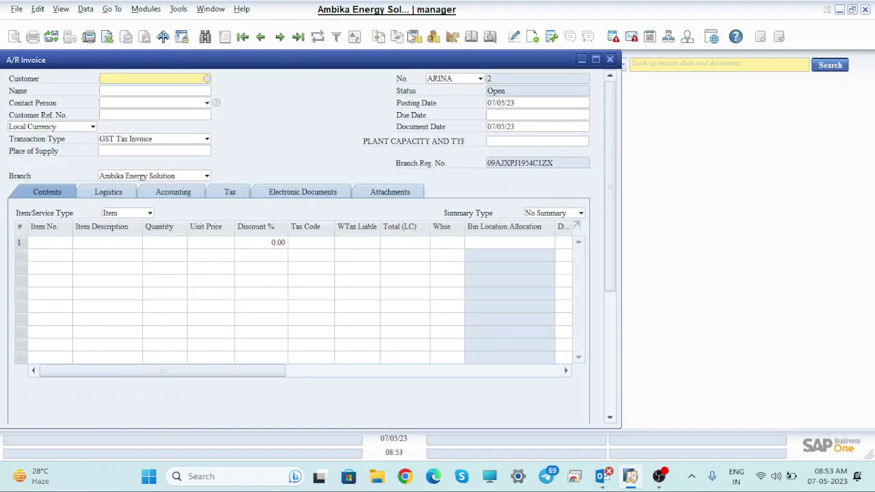
click(298, 38)
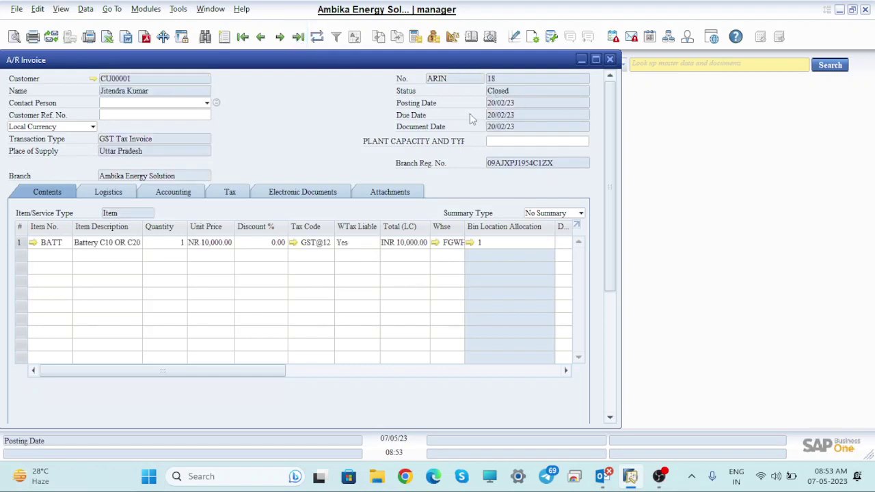
click(595, 60)
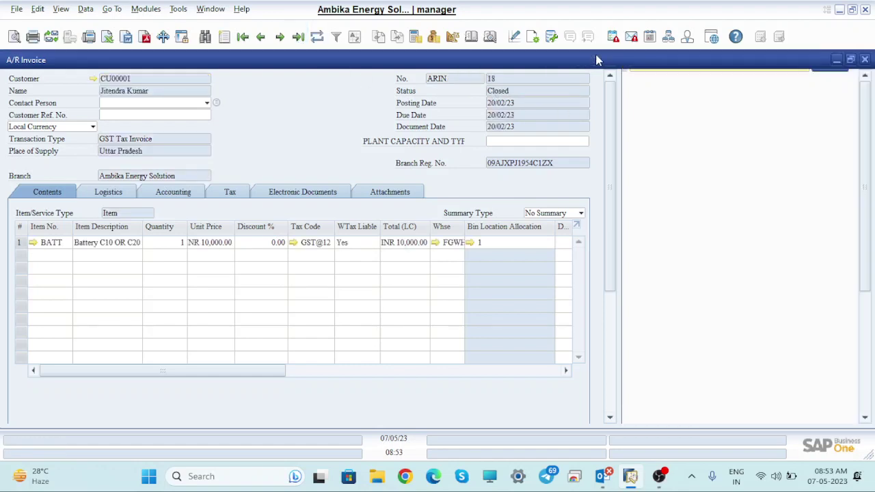
Step: Duplicate the invoice, answer the reference prompt and decline updating the G/L accounts for the new posting period
right_click(384, 105)
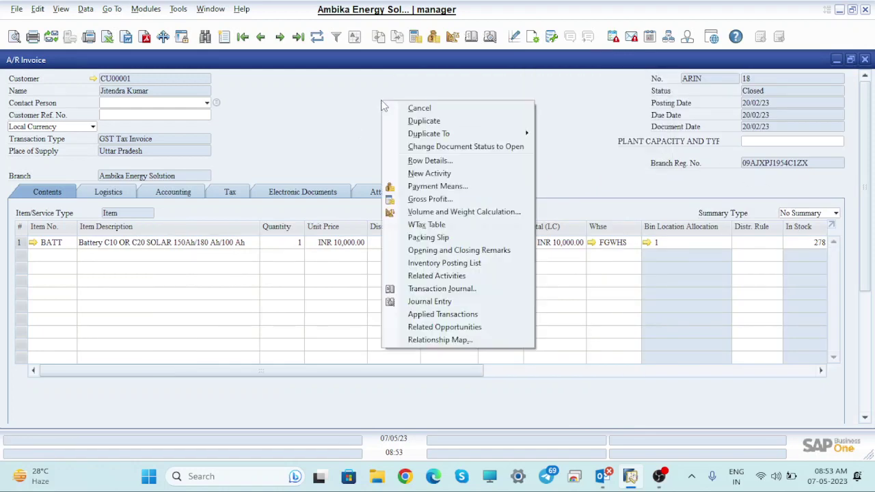
click(425, 121)
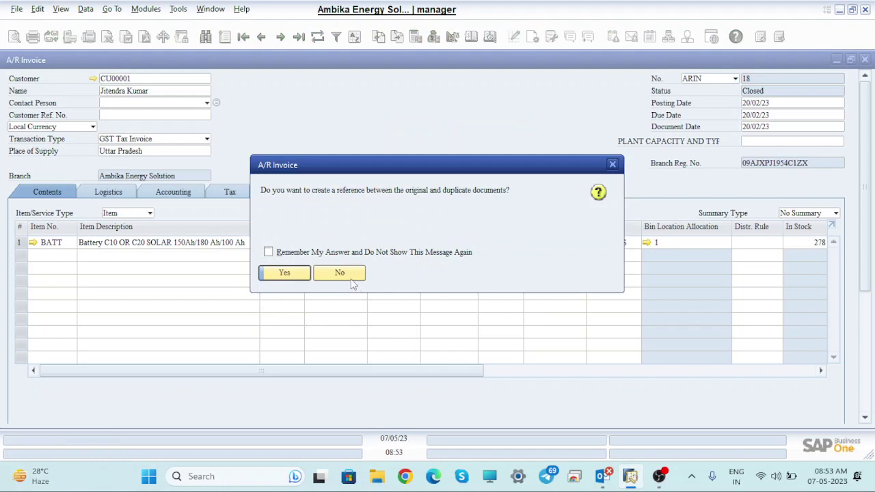
key(Return)
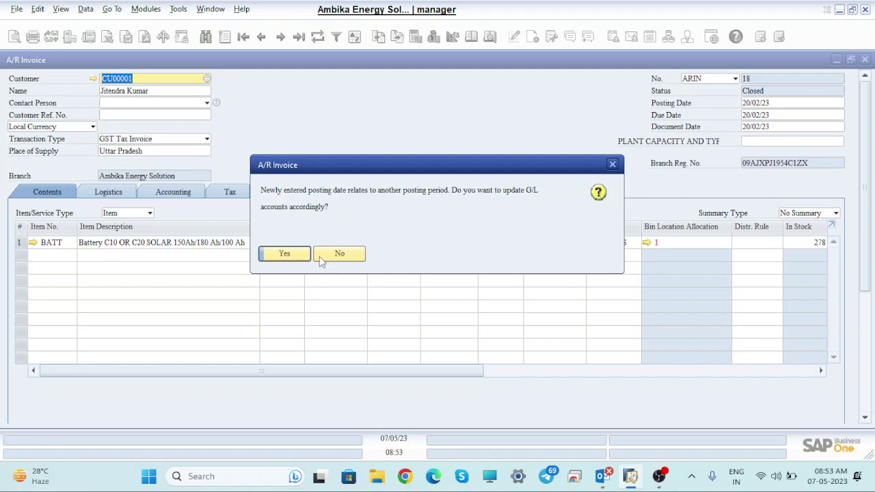
click(339, 254)
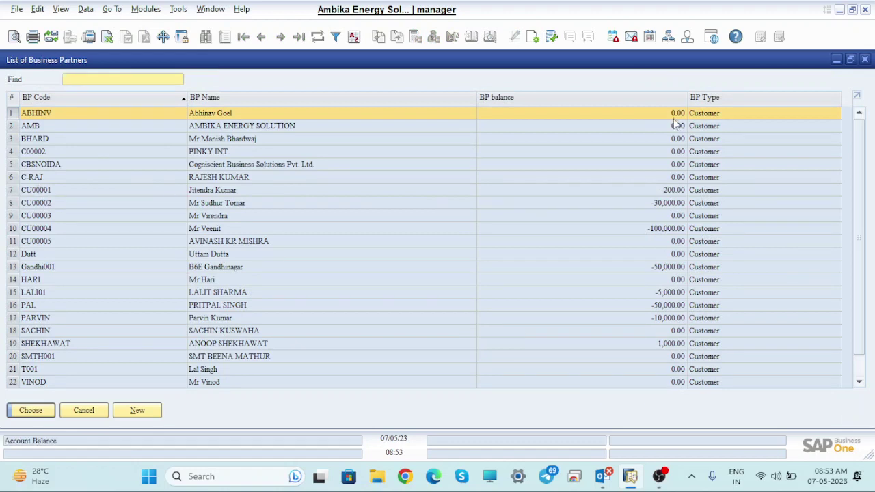
Step: Choose the customer in row 9 of the business partner list for the duplicate, declining the document row update
click(33, 217)
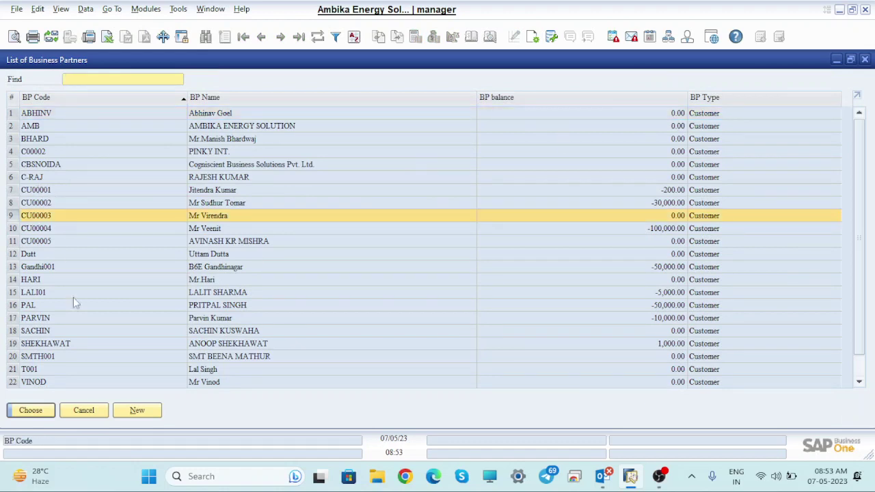
click(25, 413)
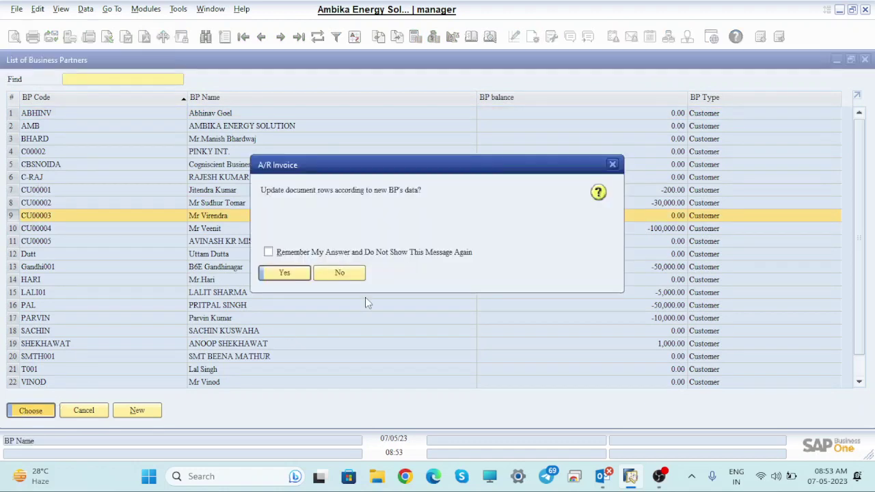
click(340, 273)
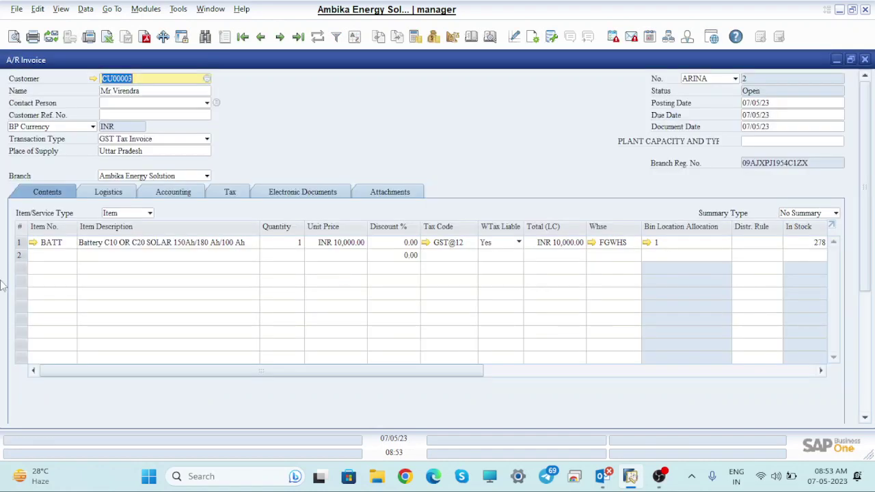
Step: Set the BATT item's quantity to 2 and fill in the customer reference number
click(290, 248)
text(2)
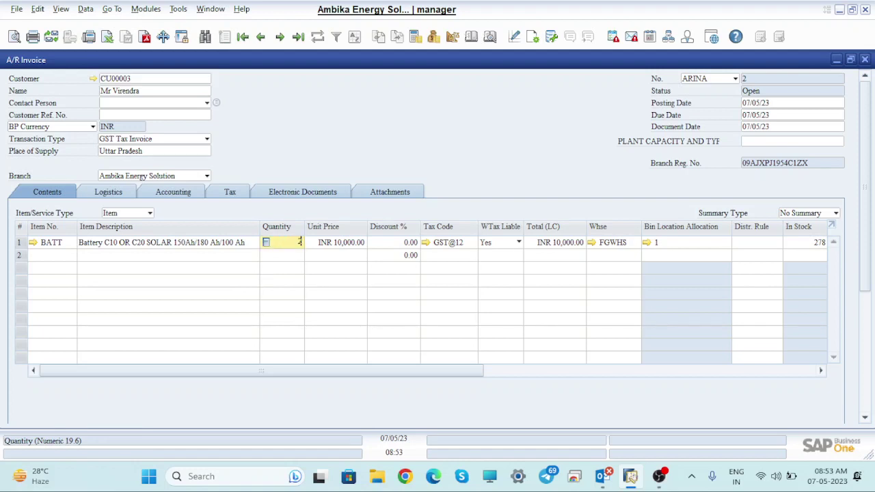
key(Tab)
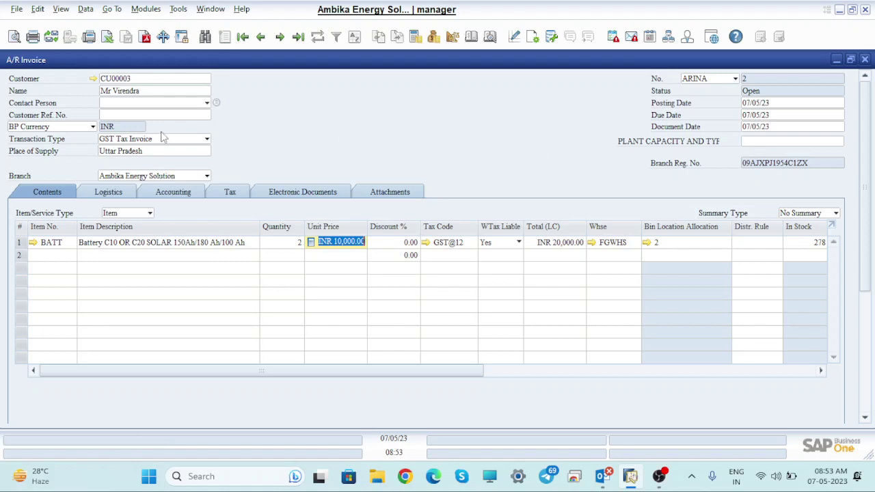
click(128, 114)
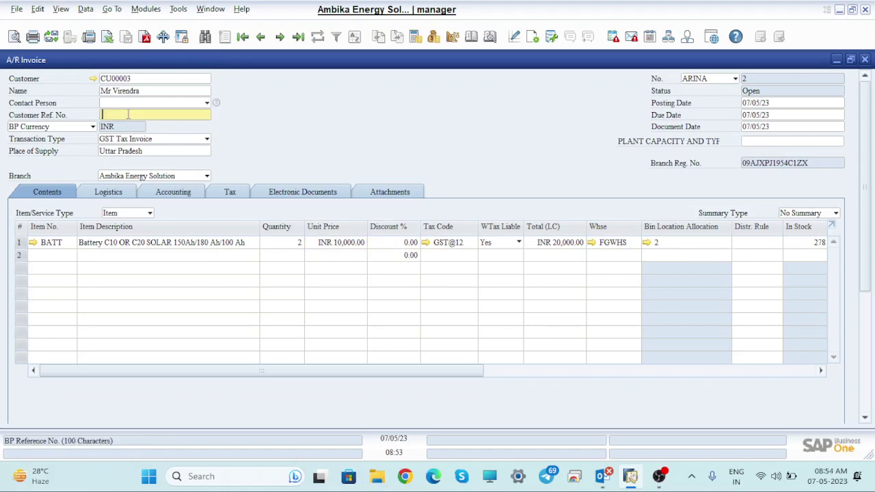
text(121331)
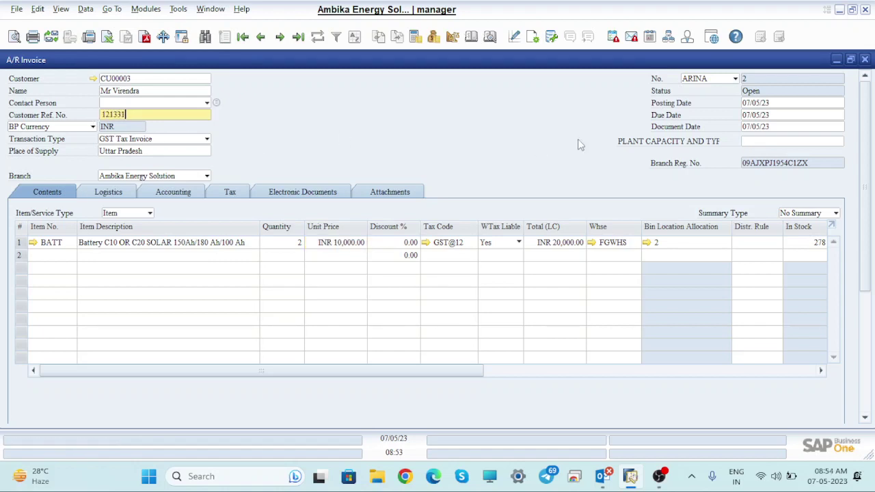
Step: Add the A/R invoice, accepting the empty withholding tax table, the credit limit prompt and the final confirmation
drag(869, 158, 873, 378)
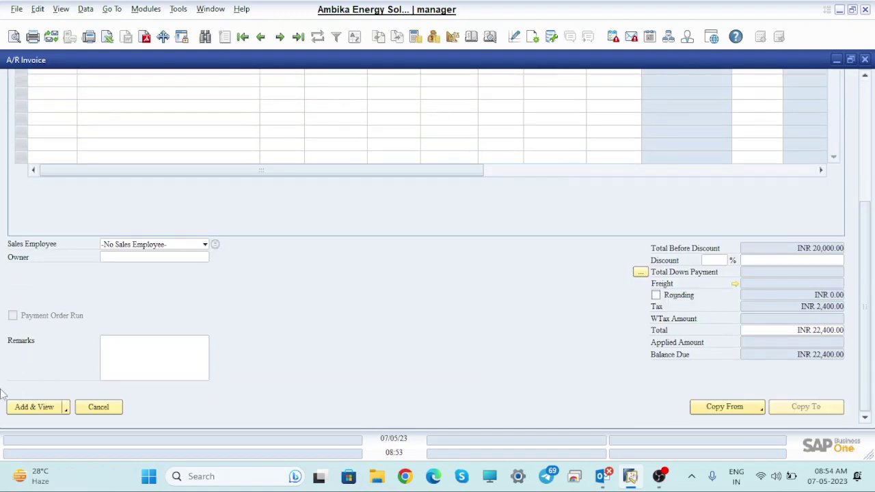
click(34, 409)
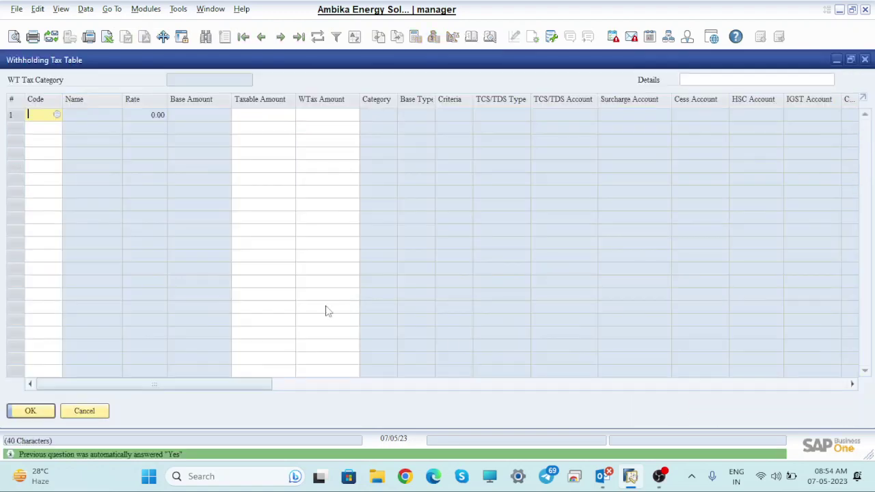
click(30, 411)
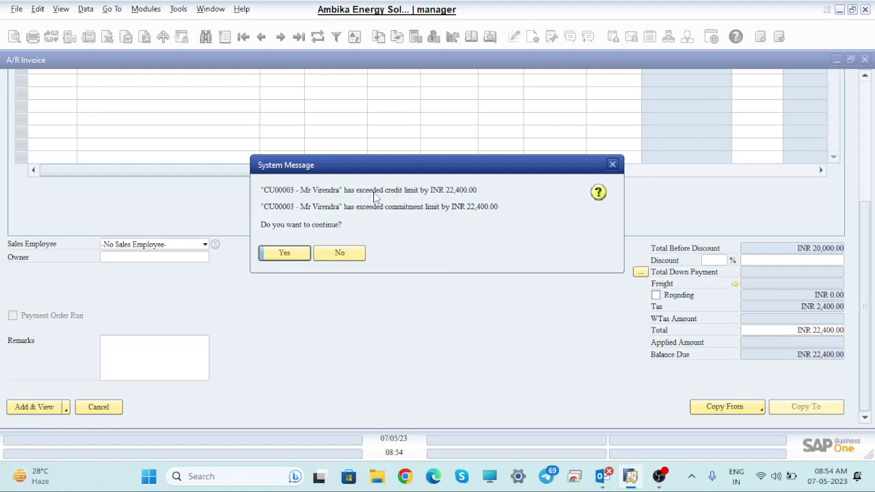
click(286, 254)
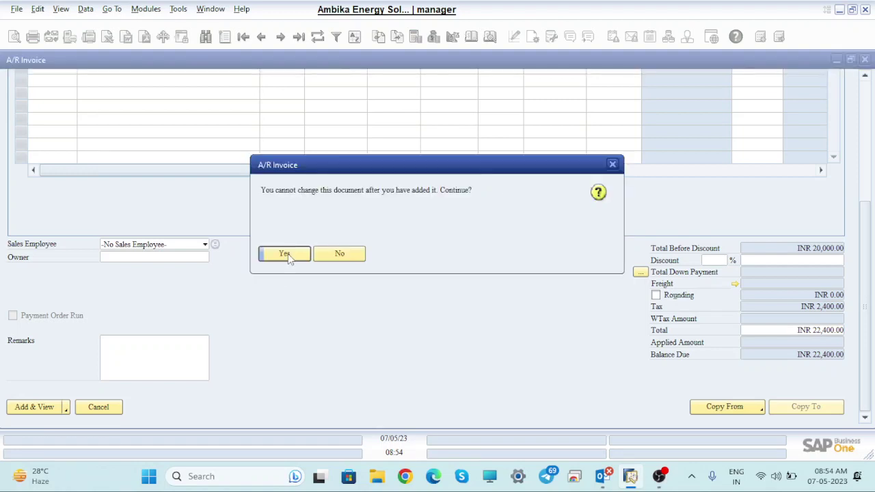
click(289, 253)
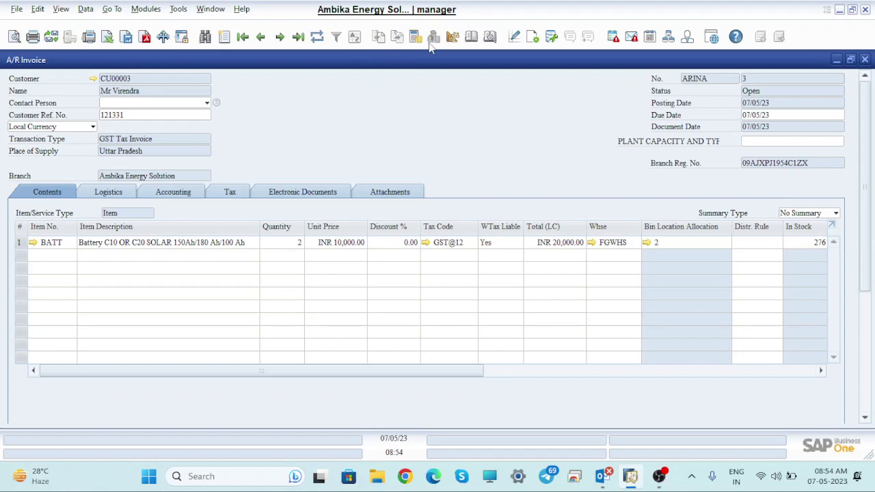
Step: Examine the journal entry posted by the new A/R invoice and close it
click(493, 39)
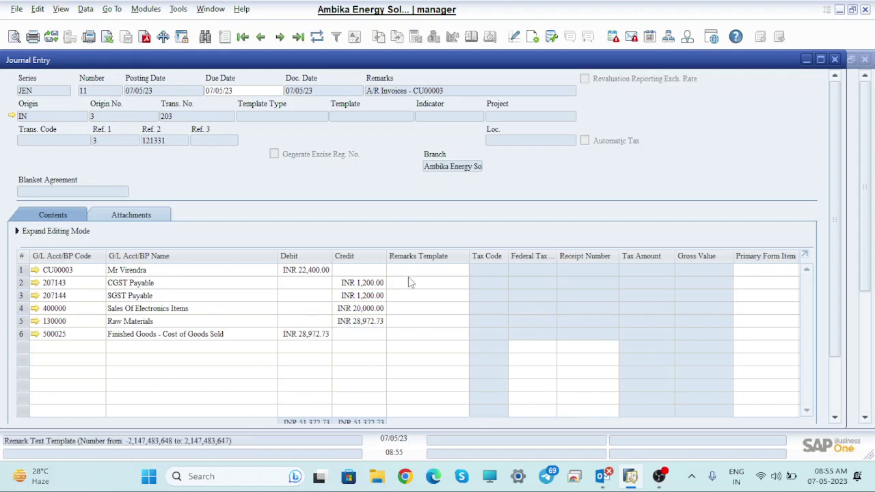
click(835, 60)
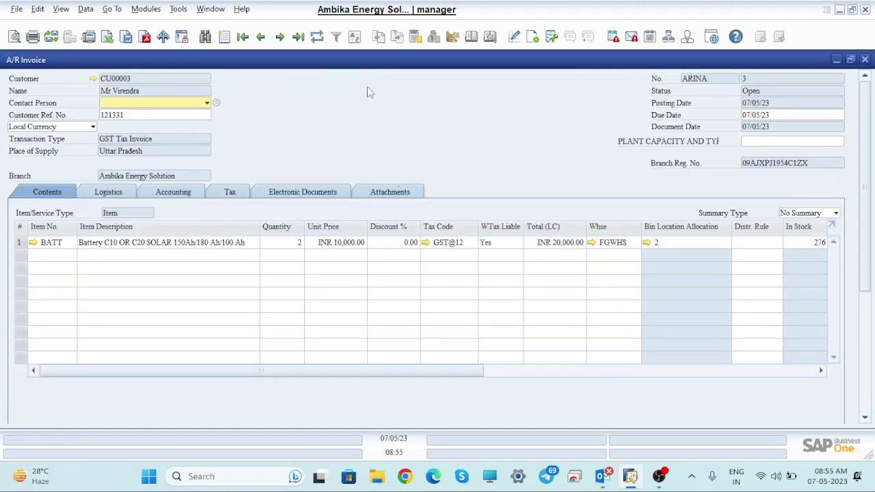
Step: Start cancelling the new A/R invoice and maximize its cancellation document
right_click(413, 106)
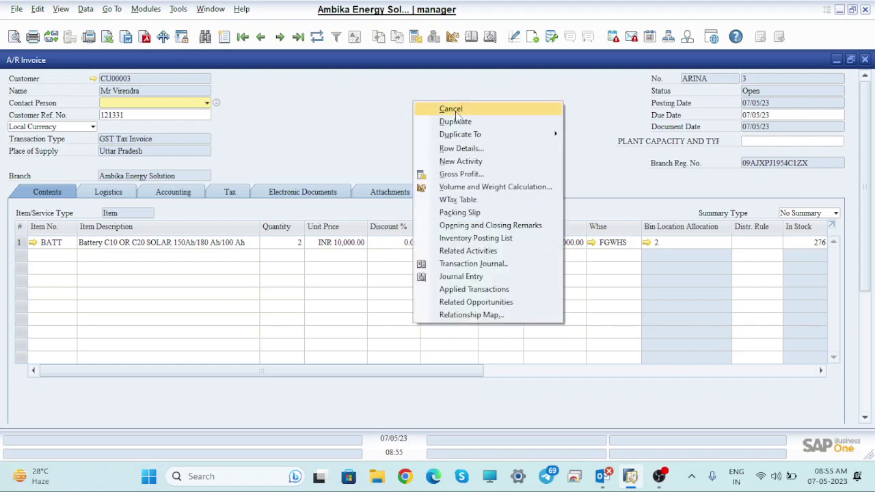
click(456, 114)
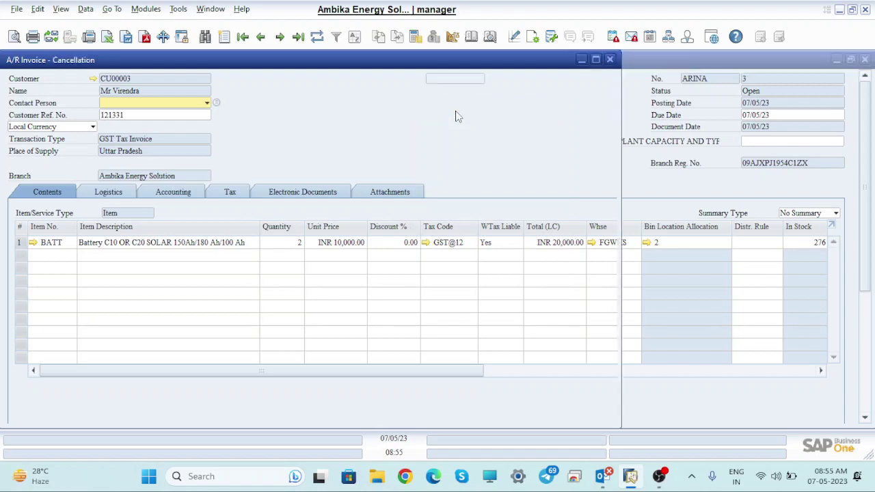
click(596, 61)
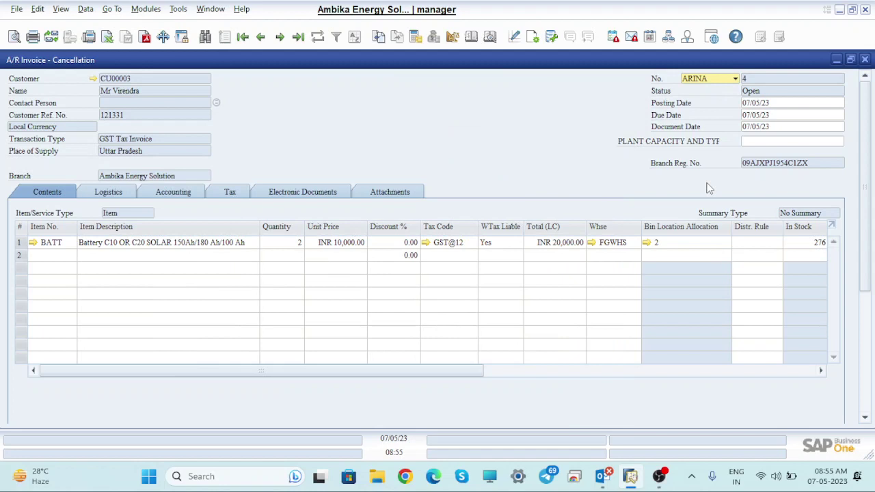
Step: Preview the journal entry of the A/R invoice cancellation, examine its debit and credit lines, and close the preview
click(490, 36)
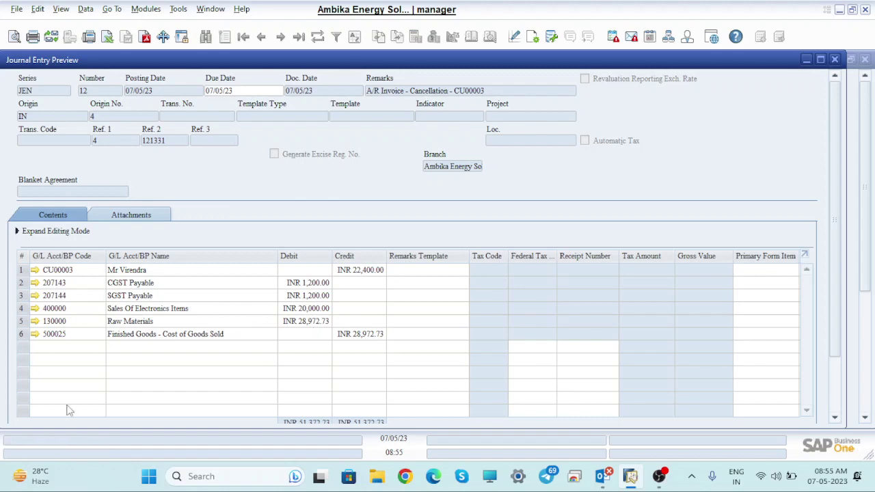
drag(836, 137, 835, 197)
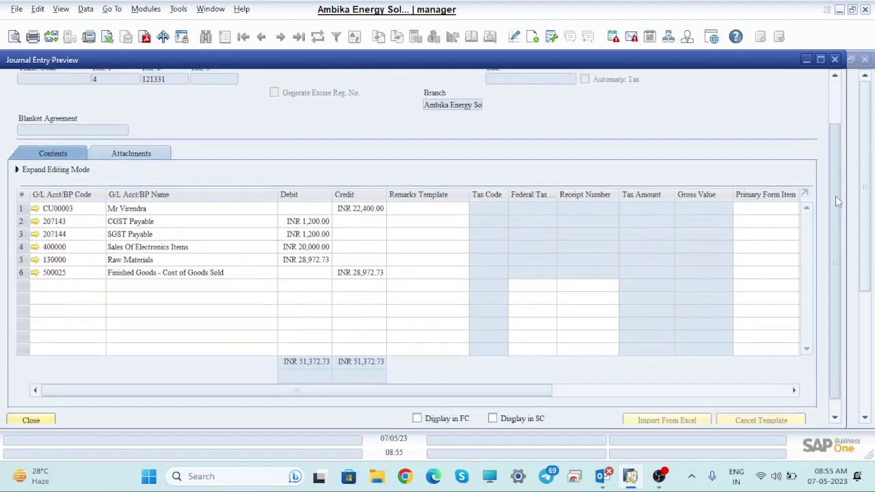
click(834, 60)
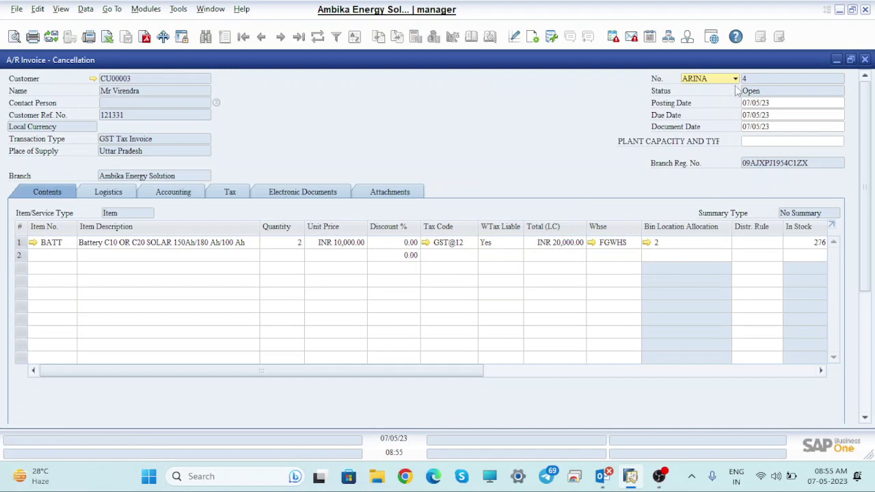
Step: Try to add the A/R invoice cancellation with the Manual numbering series and document number 3
click(735, 80)
click(707, 104)
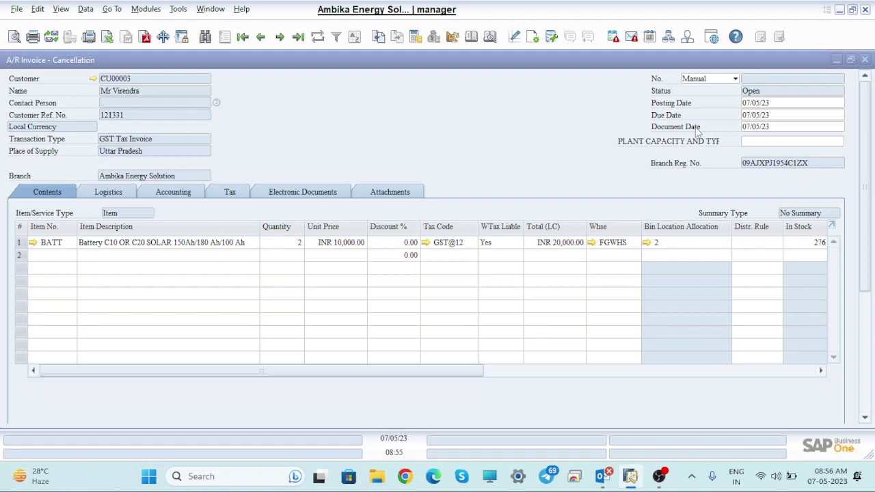
click(733, 80)
click(711, 105)
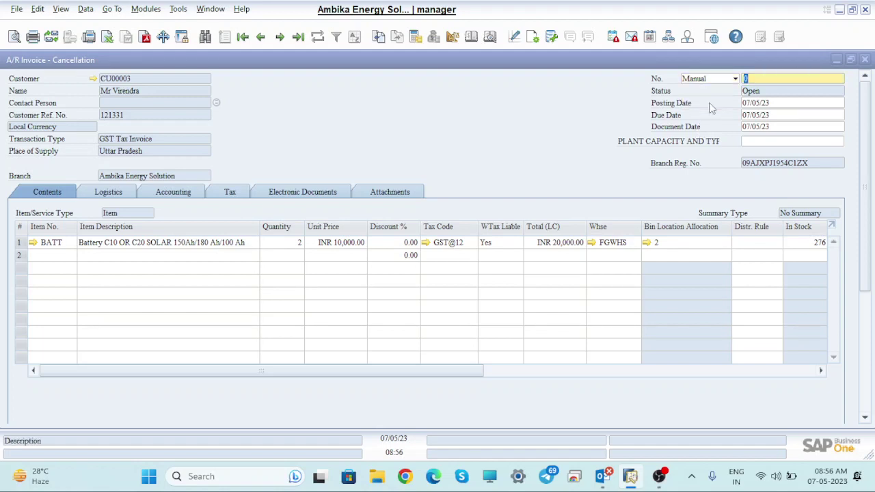
text(3)
scroll(438, 239, down, 5)
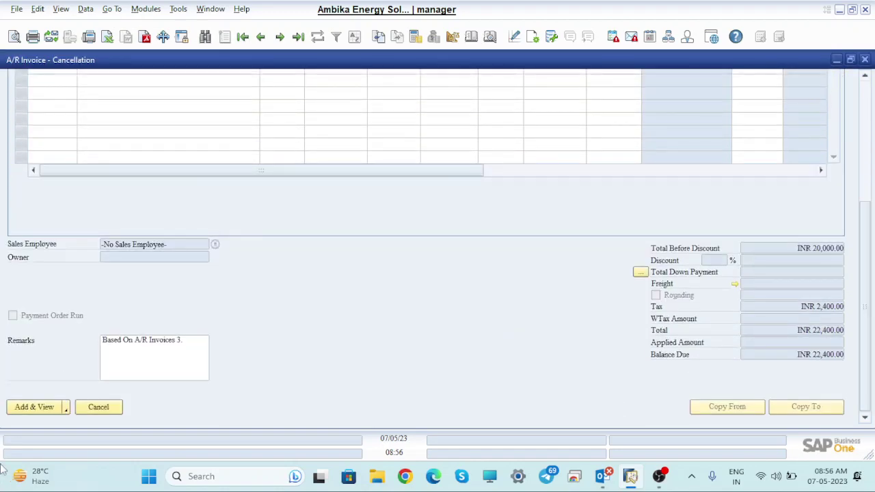
click(35, 408)
click(286, 253)
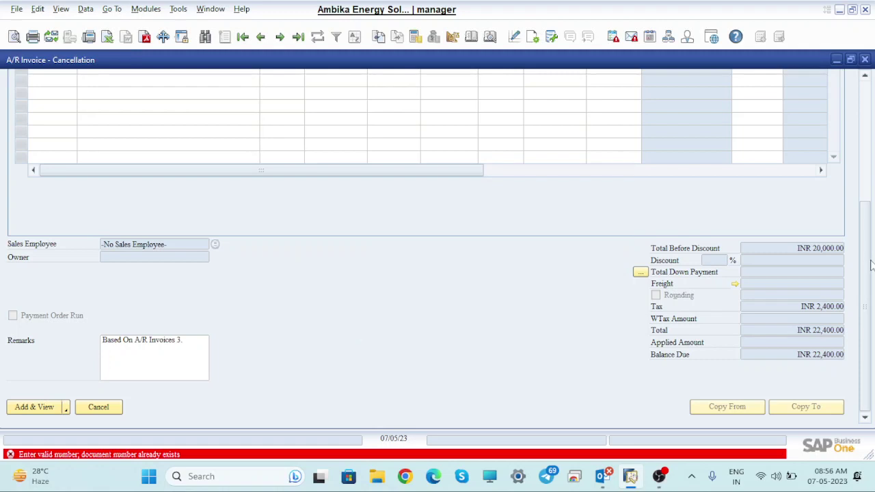
Step: Set the cancellation's document number to 4 in the Manual series, add the document and confirm
scroll(871, 265, up, 5)
click(760, 78)
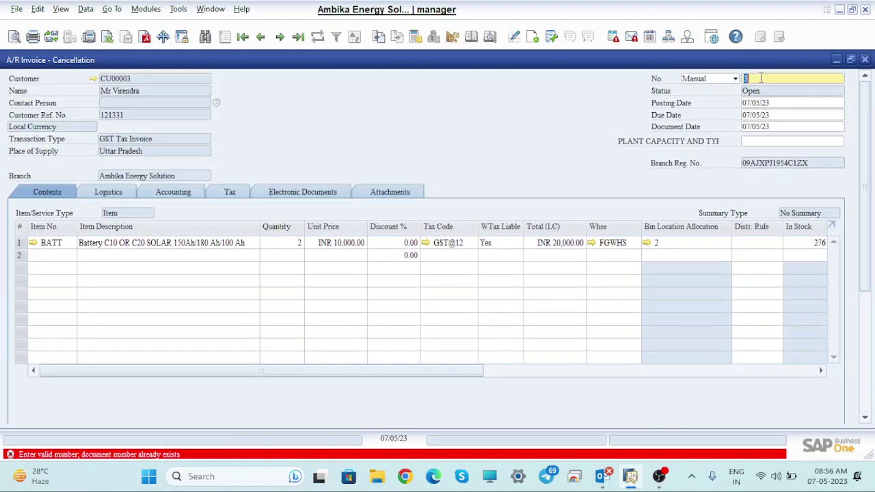
click(735, 79)
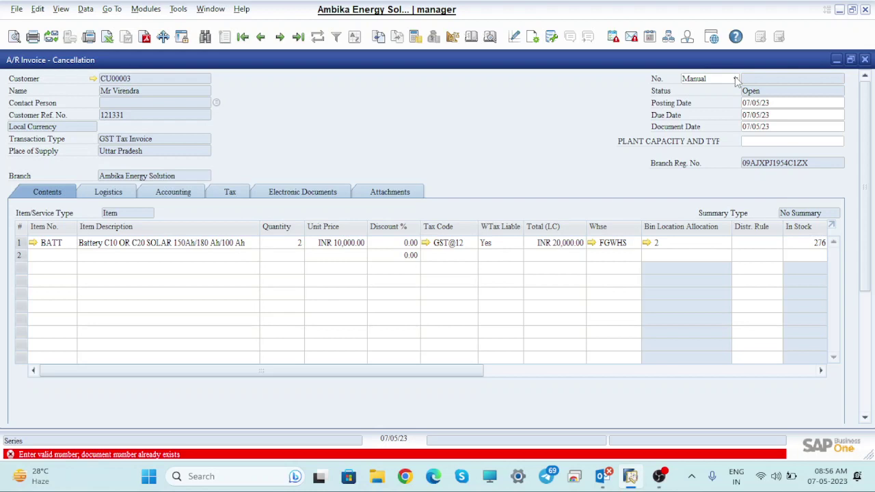
click(736, 79)
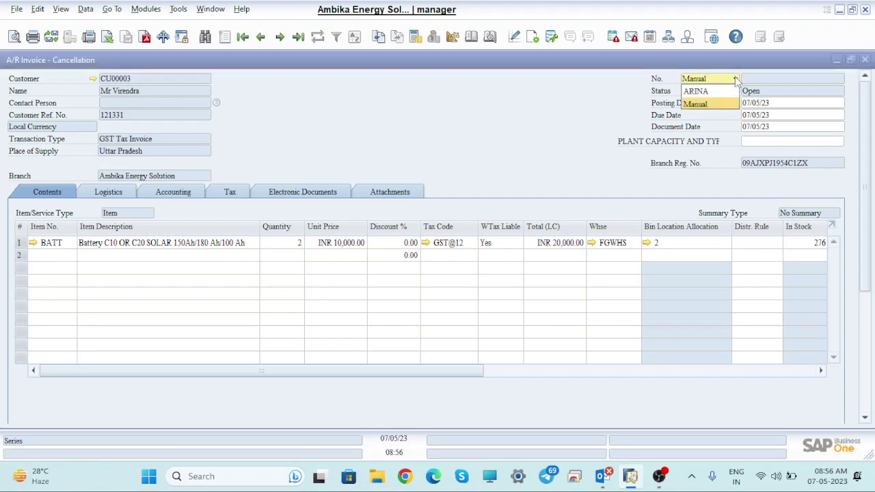
click(691, 103)
text(4)
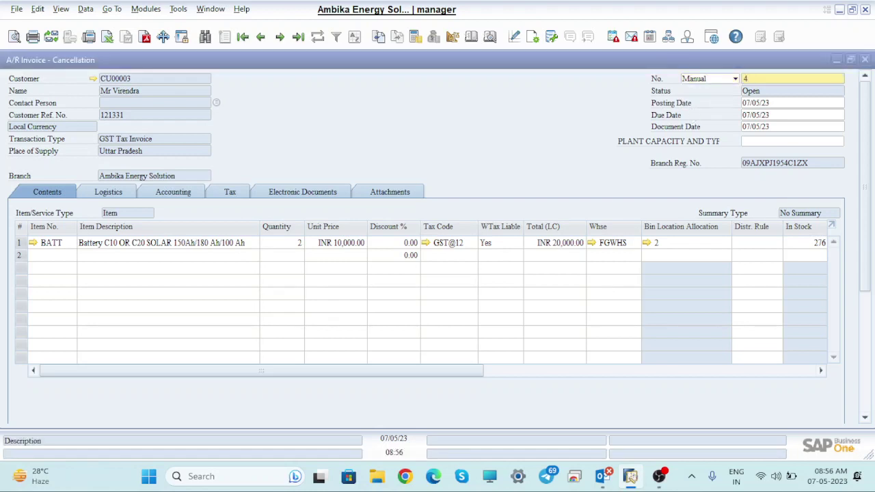
scroll(865, 142, down, 5)
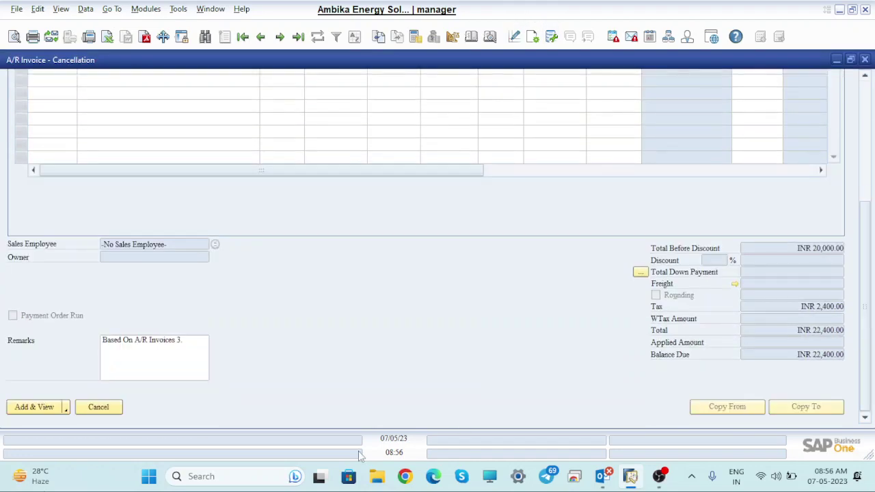
click(27, 408)
click(285, 254)
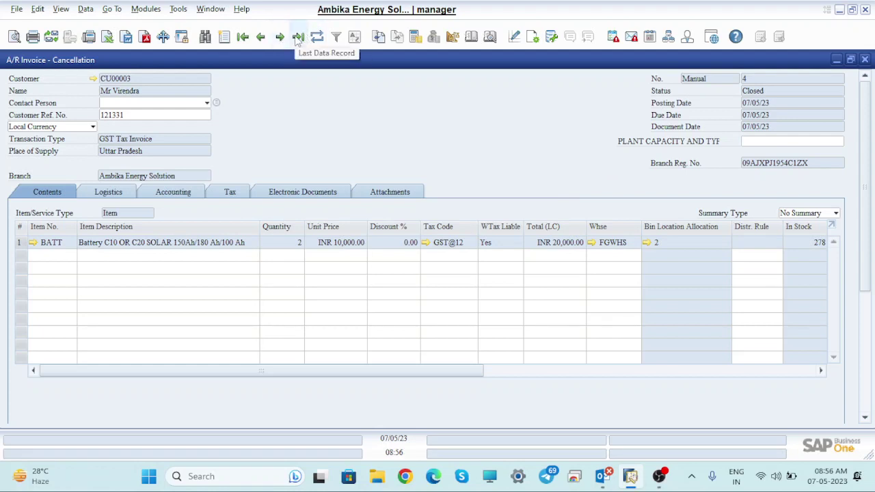
Step: Browse the neighbouring A/R invoice records to compare the status of the original invoice and its cancellation document
click(260, 36)
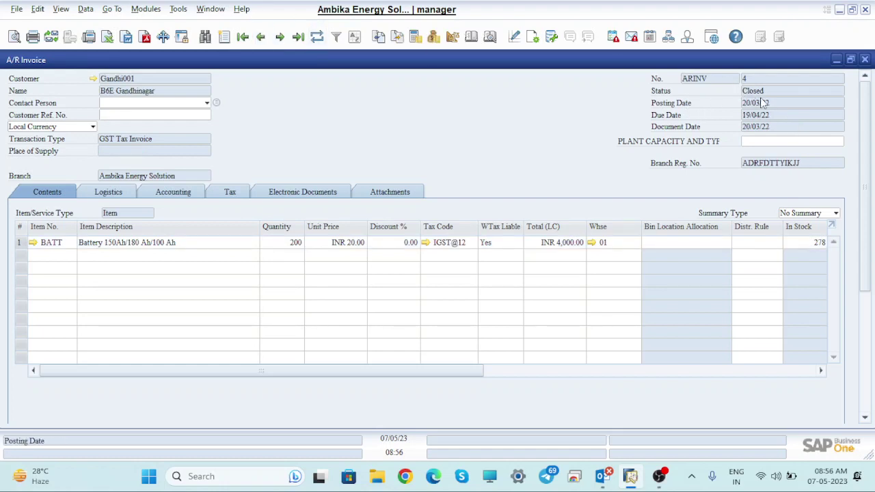
click(262, 36)
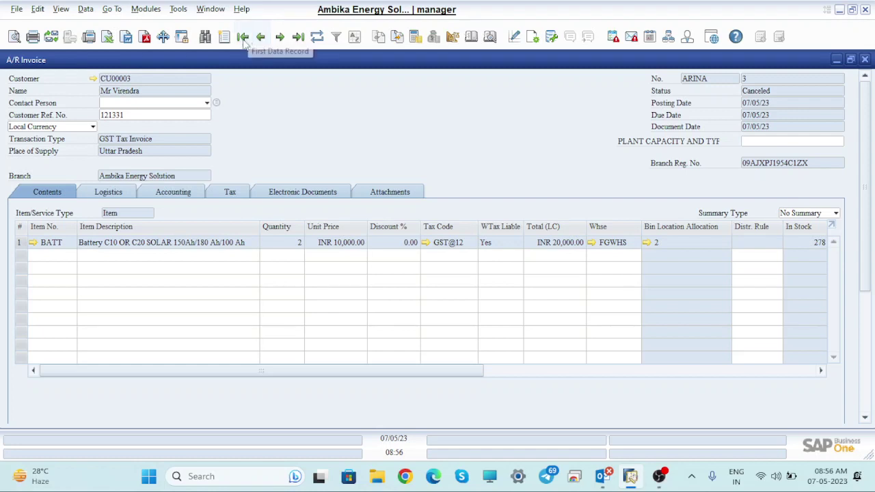
click(280, 41)
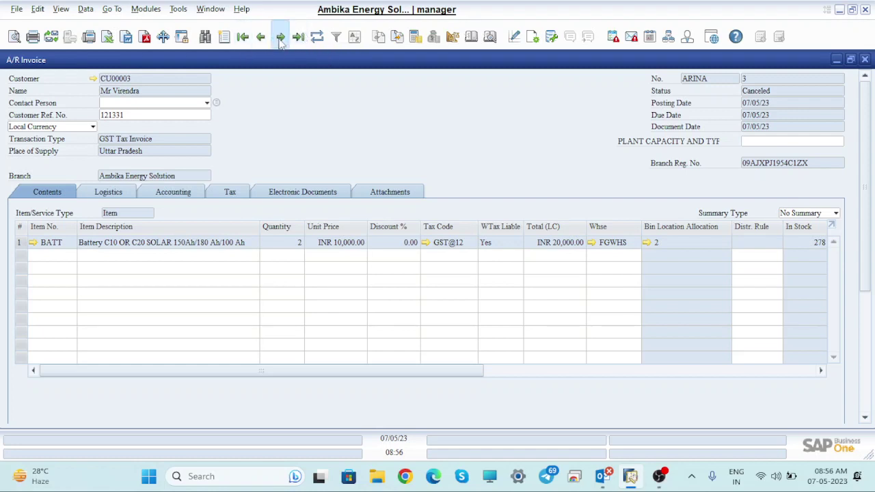
click(280, 41)
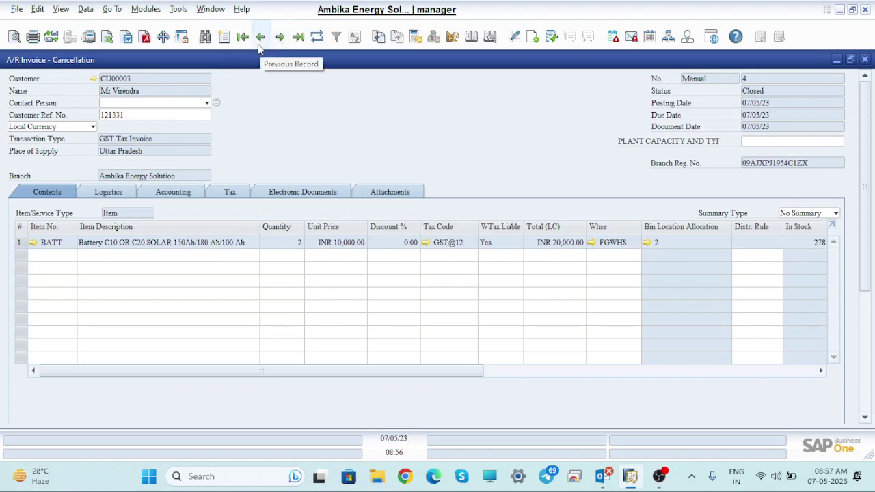
click(260, 37)
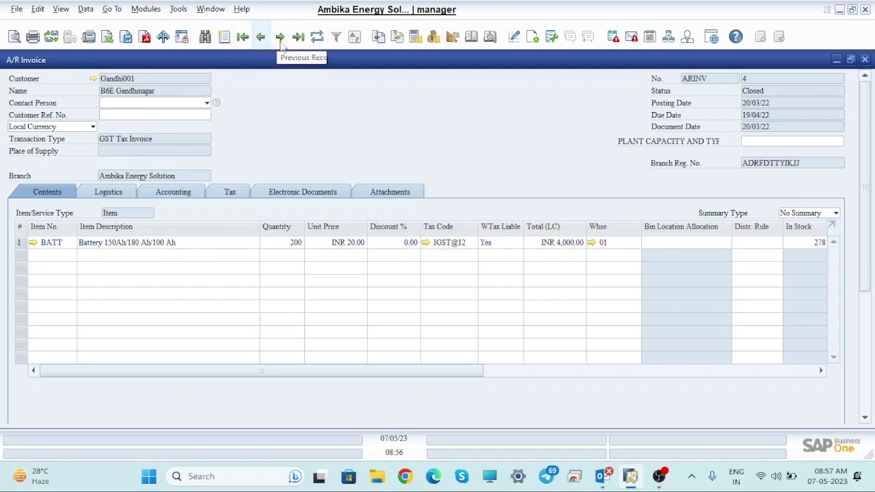
click(280, 37)
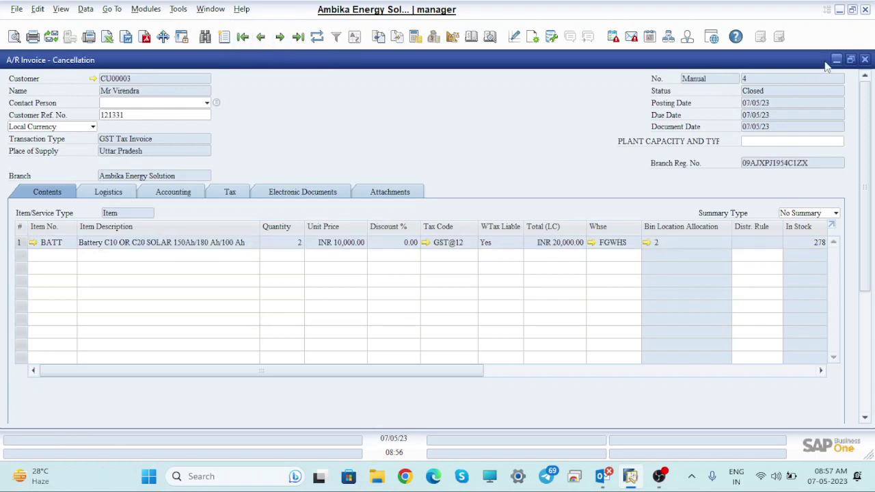
Step: Close the A/R invoice cancellation and the minimized delivery document
click(864, 61)
click(864, 61)
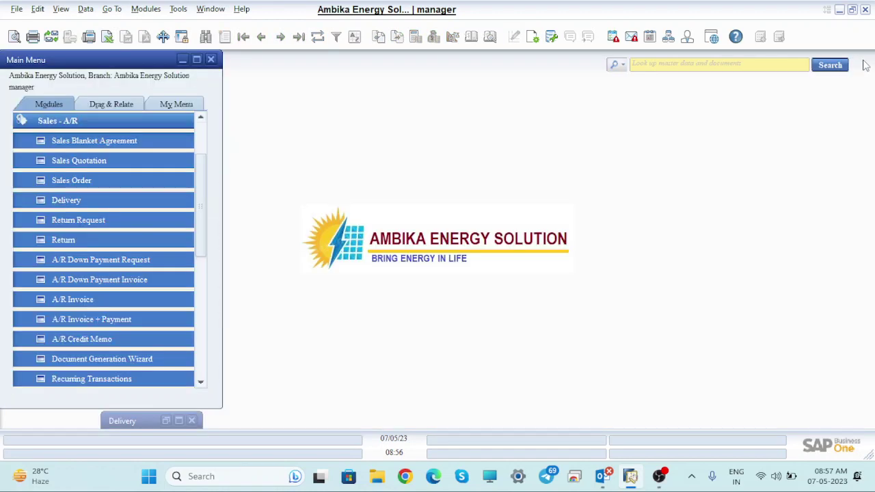
click(192, 421)
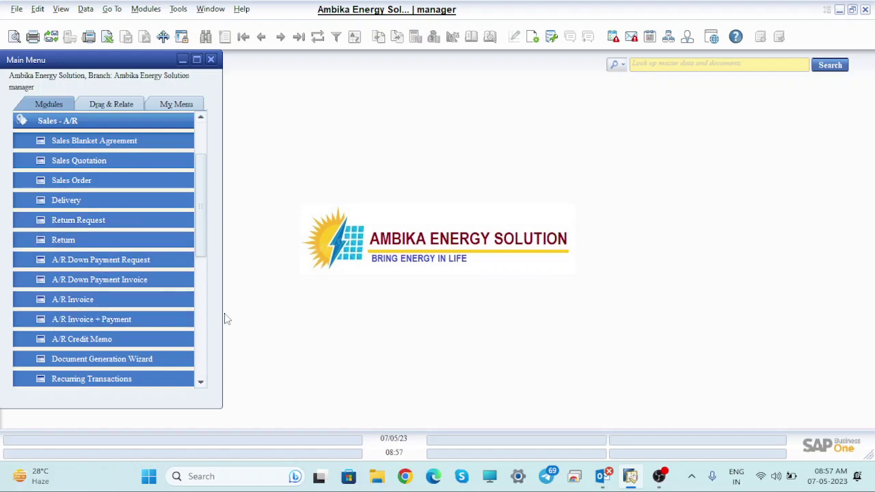
Step: Switch from the Sales - A/R module to Purchasing - A/P and try to open a Goods Receipt PO
click(82, 120)
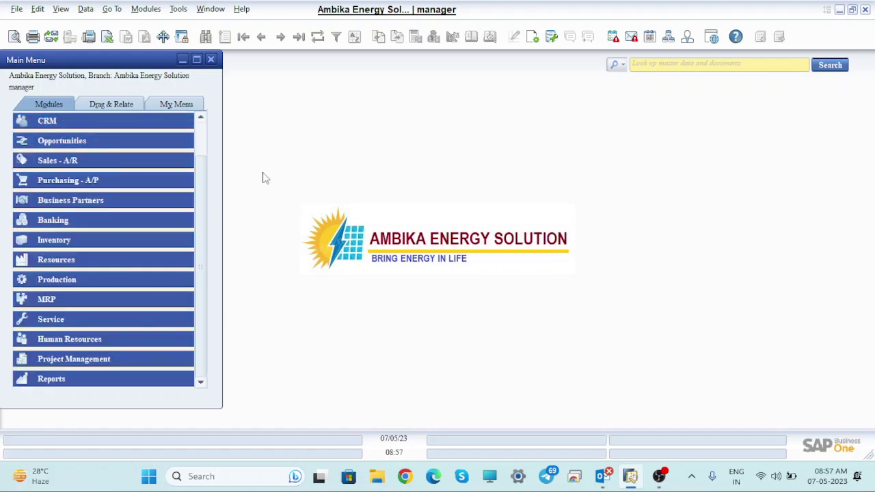
click(77, 180)
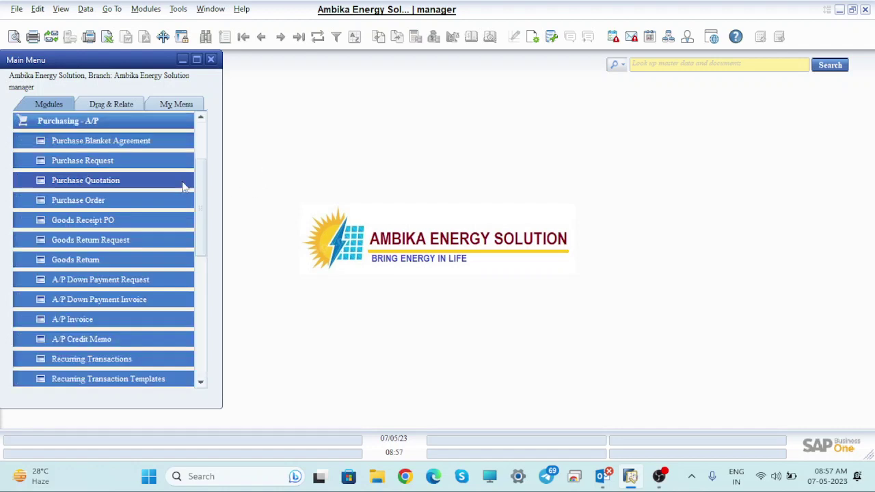
click(98, 225)
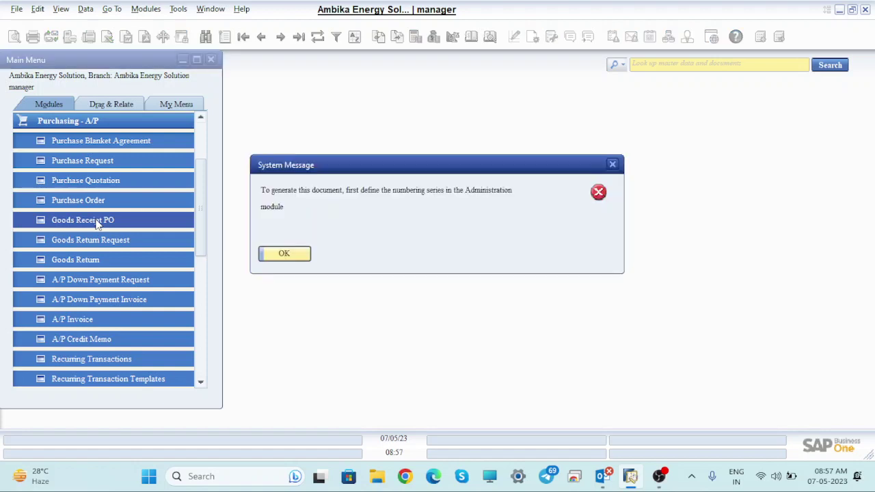
click(293, 253)
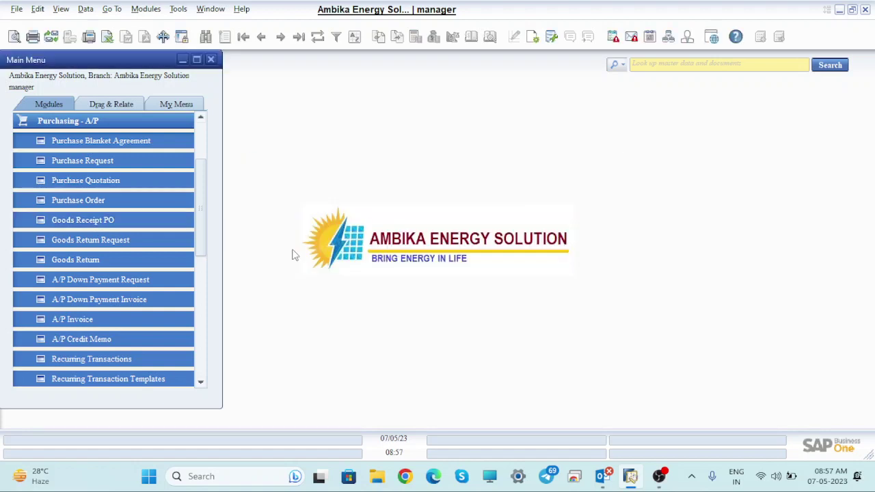
Step: Open the A/P invoices, check which actions the existing cancellation document offers, and go back to the preceding invoice
click(90, 318)
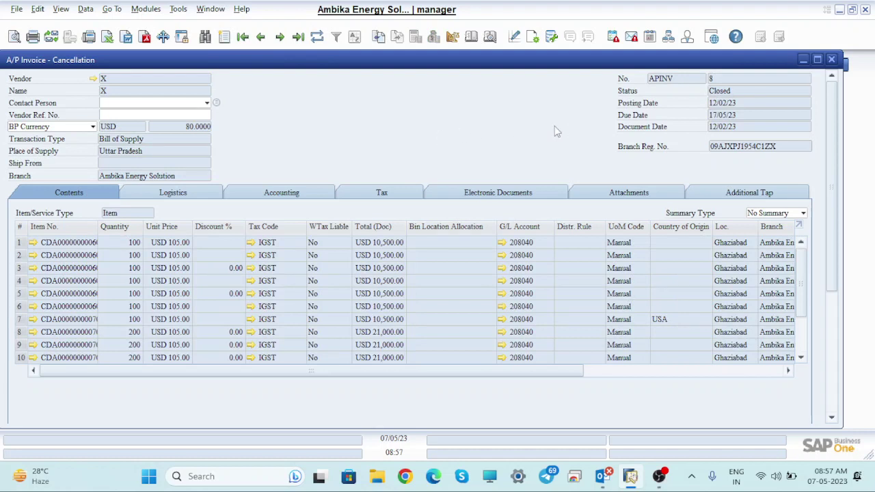
right_click(366, 101)
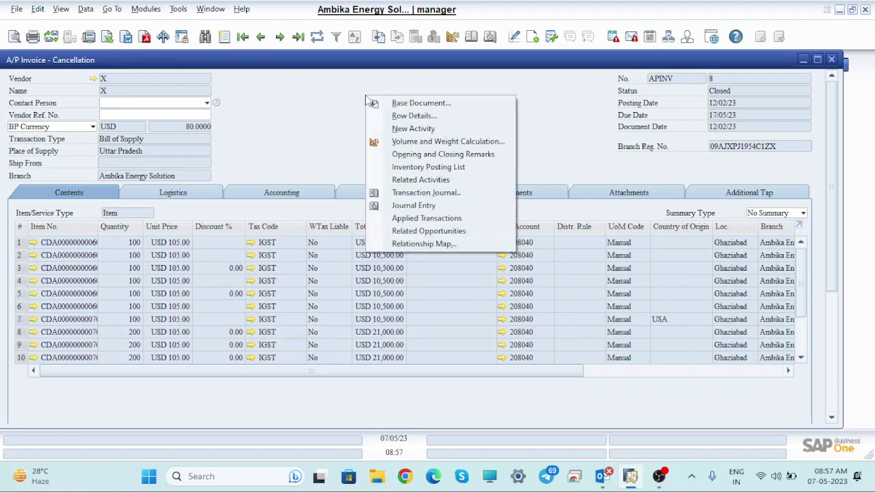
click(564, 122)
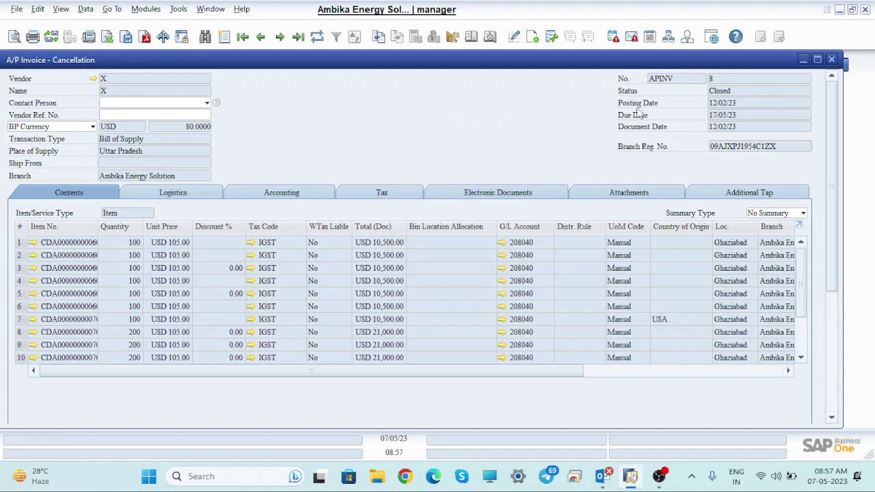
click(263, 37)
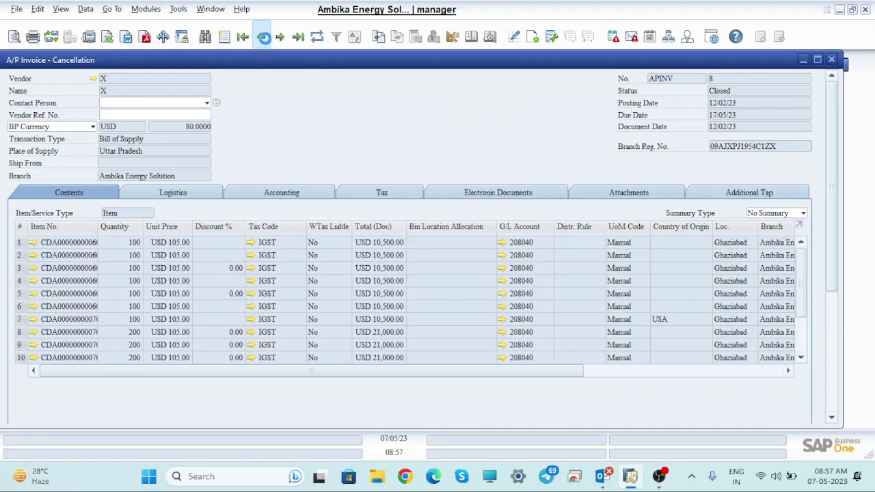
Step: Try duplicating the canceled A/P invoice without a document reference or G/L account update, skip the exchange rate entry and discard the duplicate
right_click(318, 123)
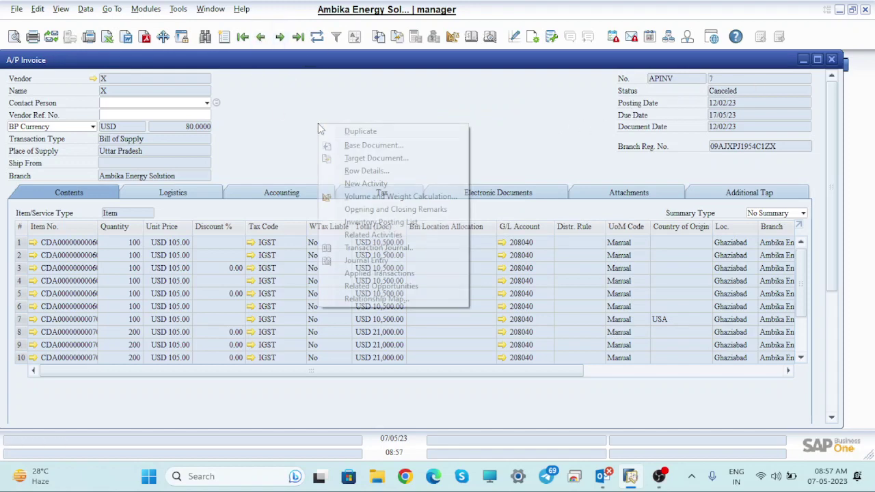
click(376, 132)
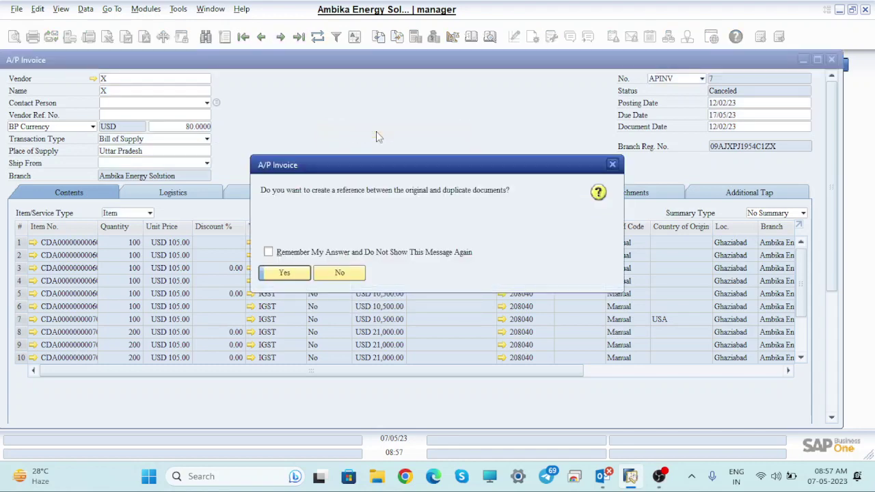
click(337, 272)
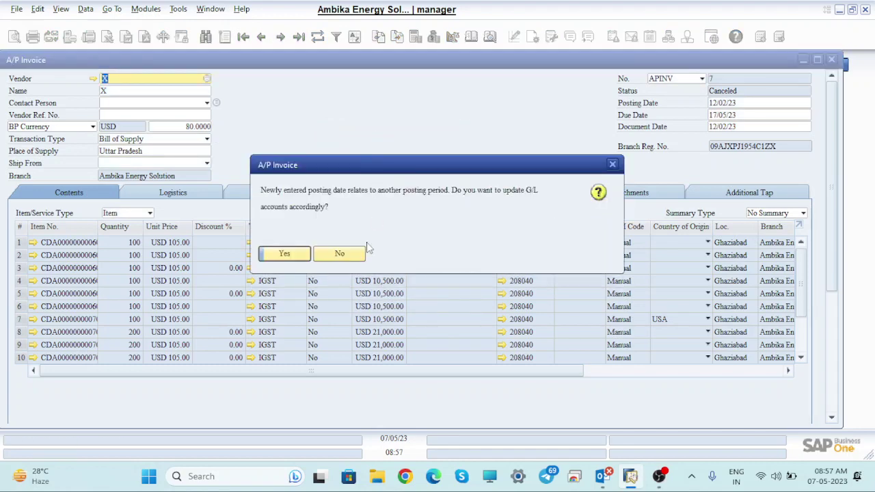
click(348, 257)
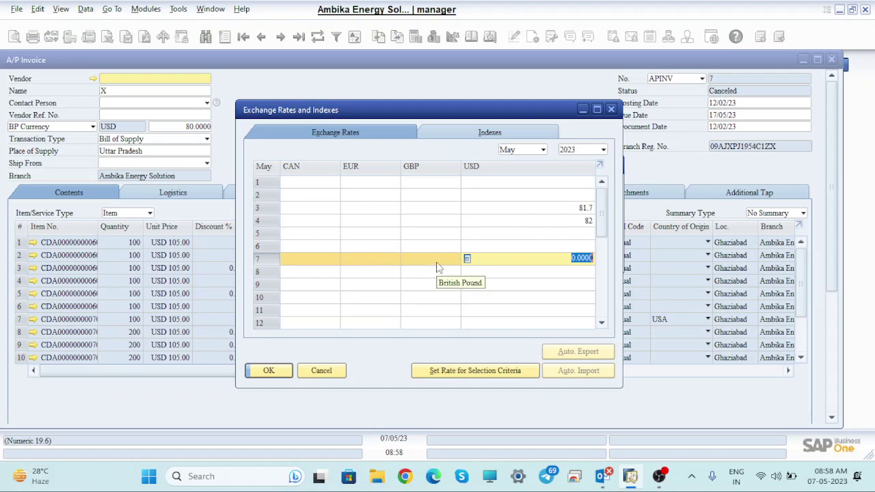
click(611, 110)
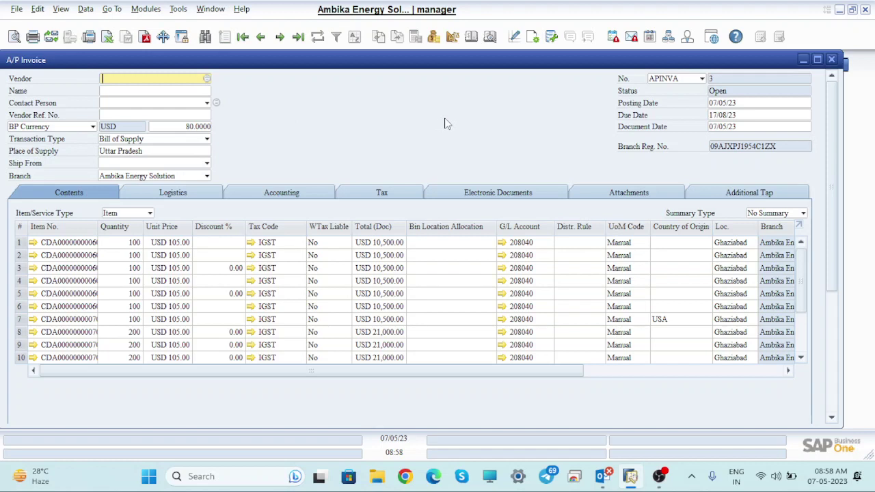
click(832, 59)
Step: Start a new A/P invoice for the vendor War01 (Waaree)
click(104, 318)
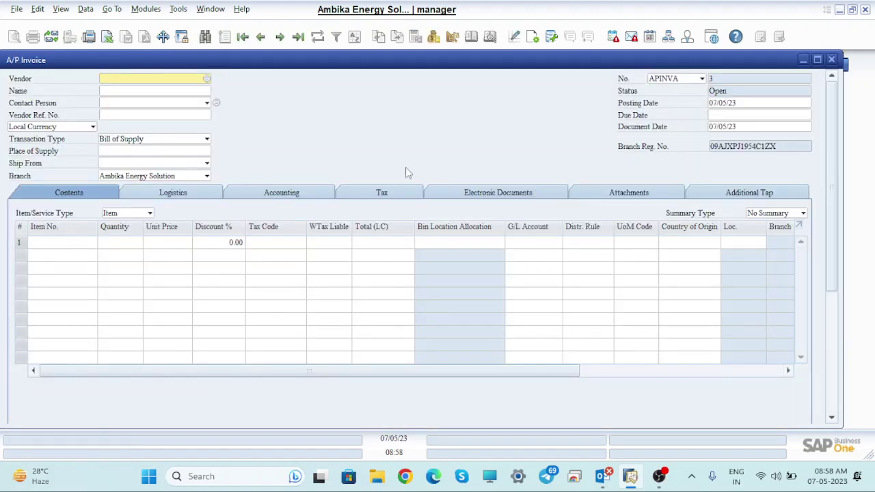
key(Tab)
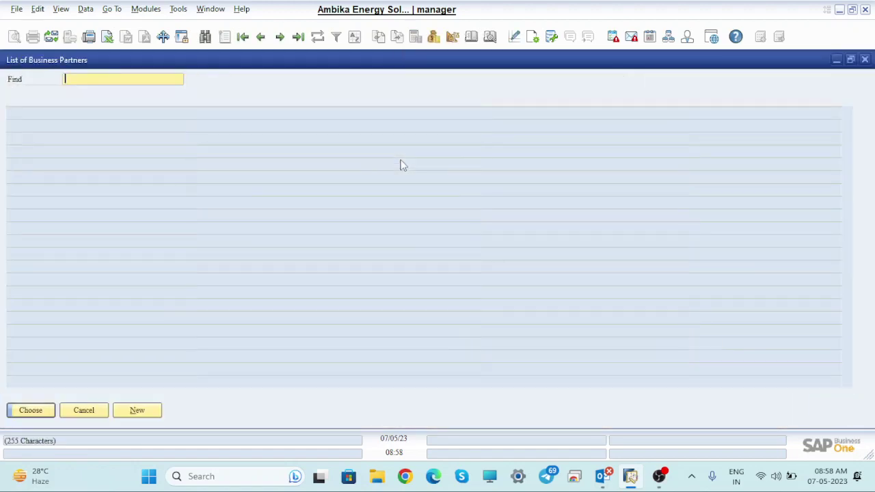
click(39, 154)
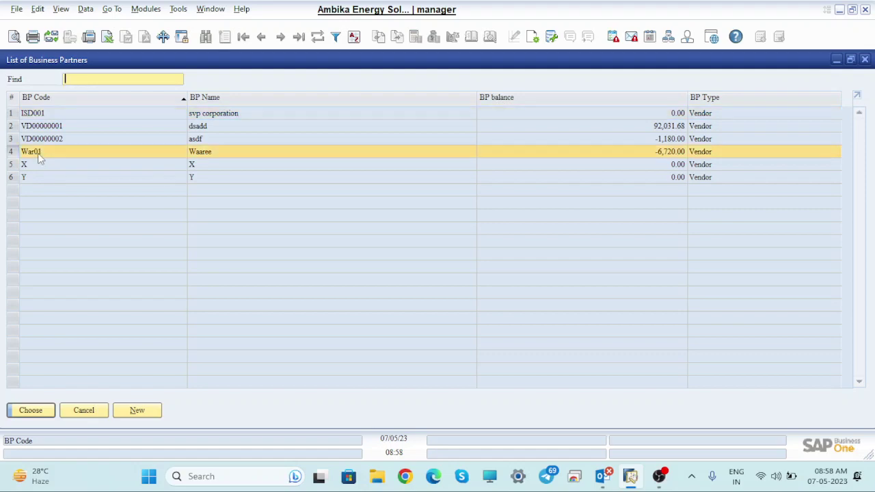
click(40, 411)
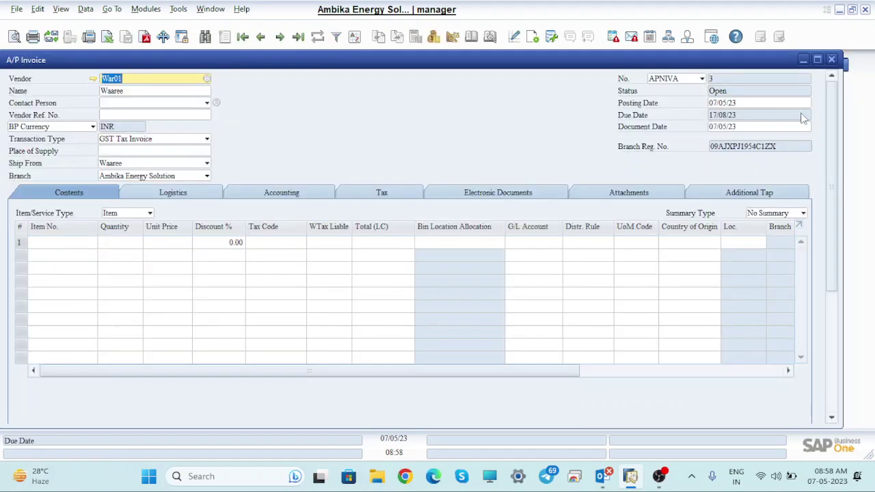
Step: Add the Laptop Screen, Laptop Battery and Laptop items as the invoice's three rows
click(84, 246)
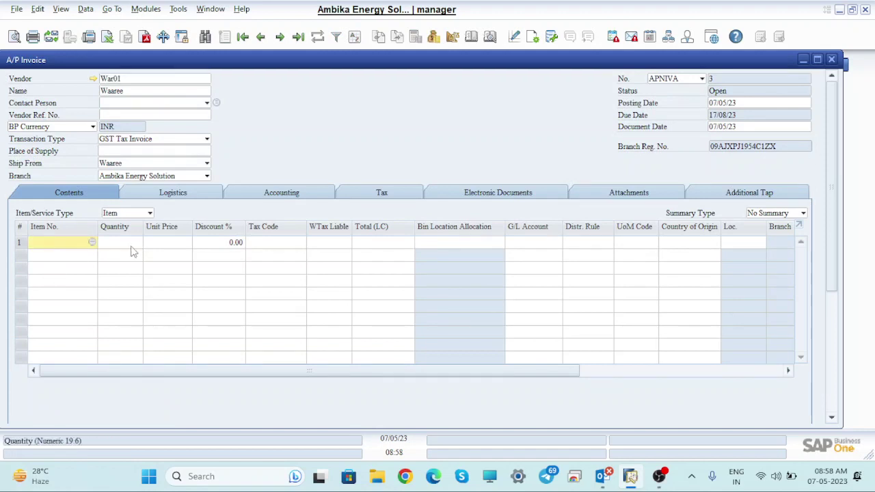
key(Tab)
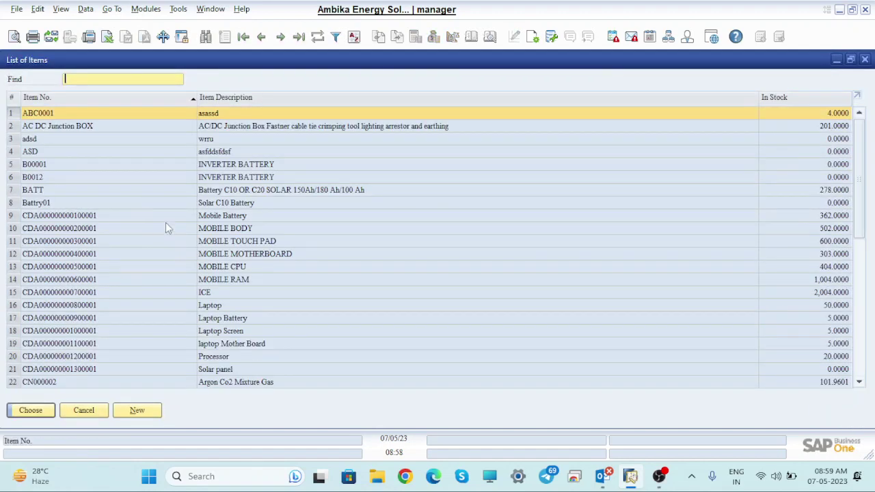
drag(861, 179, 865, 214)
click(46, 257)
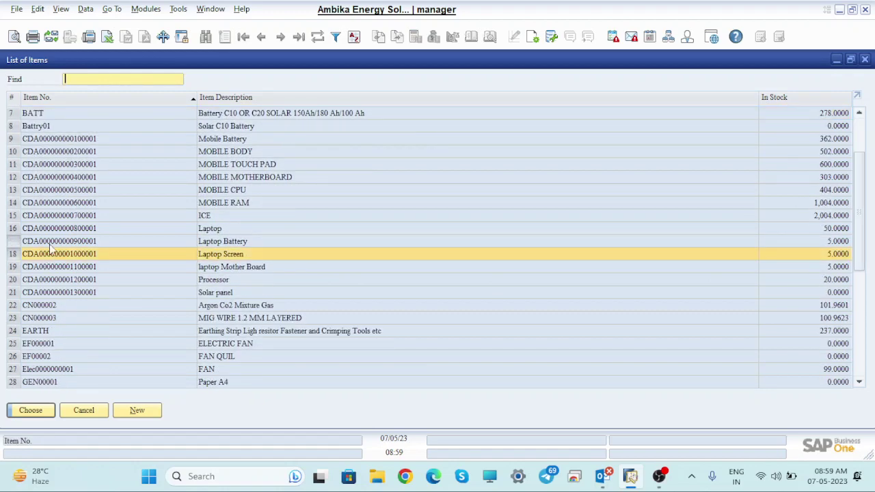
ctrl+click(52, 242)
ctrl+click(52, 231)
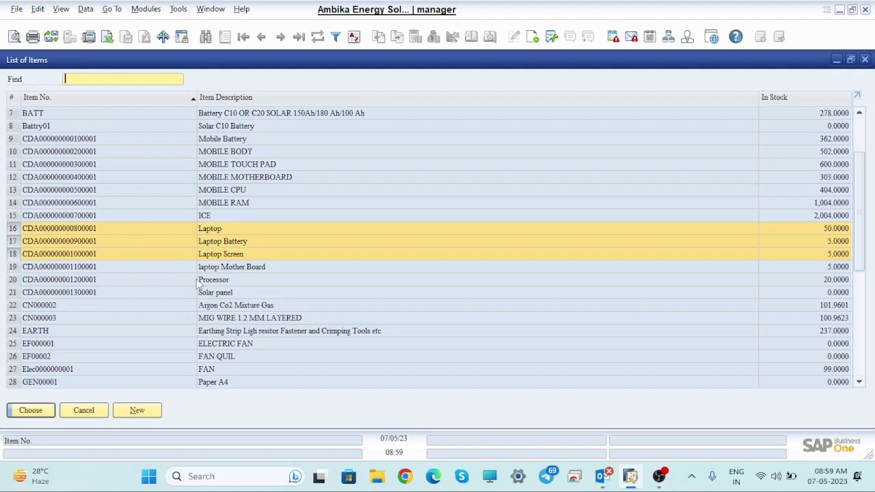
click(30, 410)
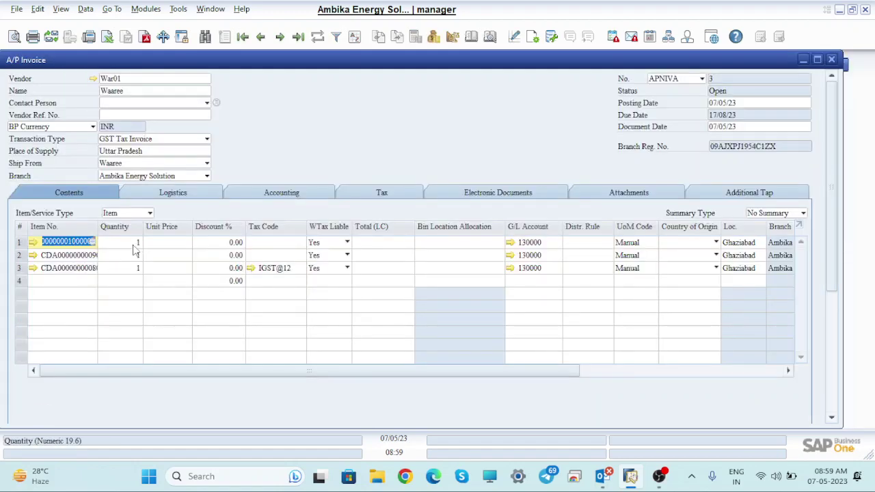
Step: Set the quantity of all three invoice rows to 3
click(136, 243)
text(3)
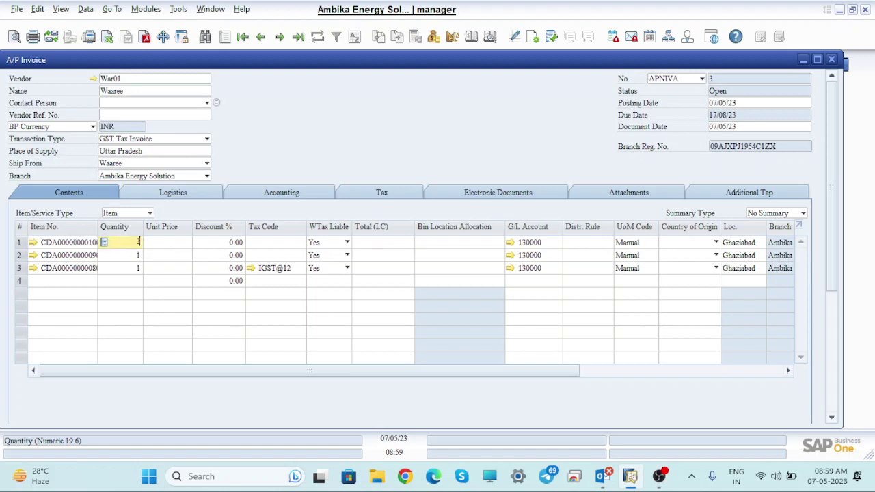
click(132, 255)
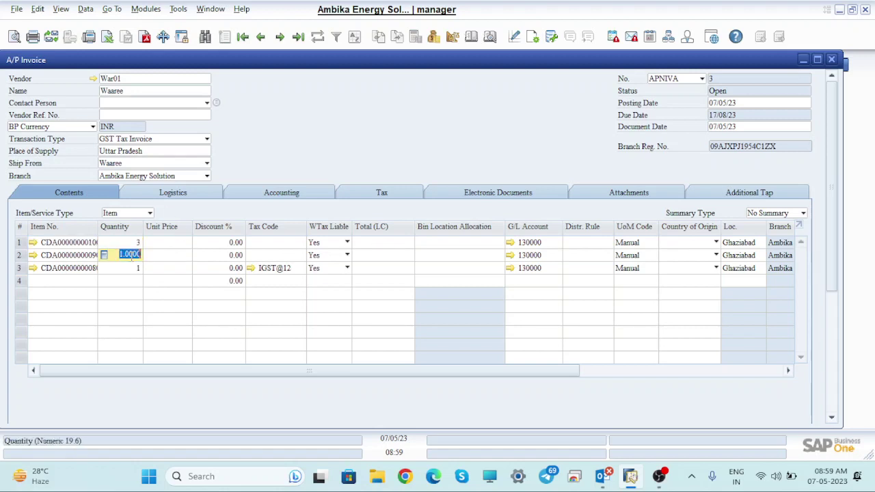
text(3)
click(134, 268)
text(3)
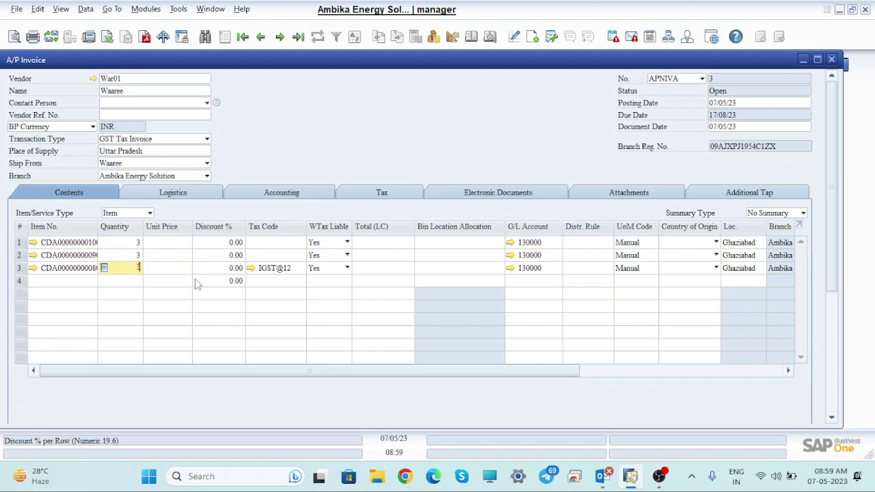
Step: Enter unit prices of 200 for the first two rows and 300 for the third row
click(184, 242)
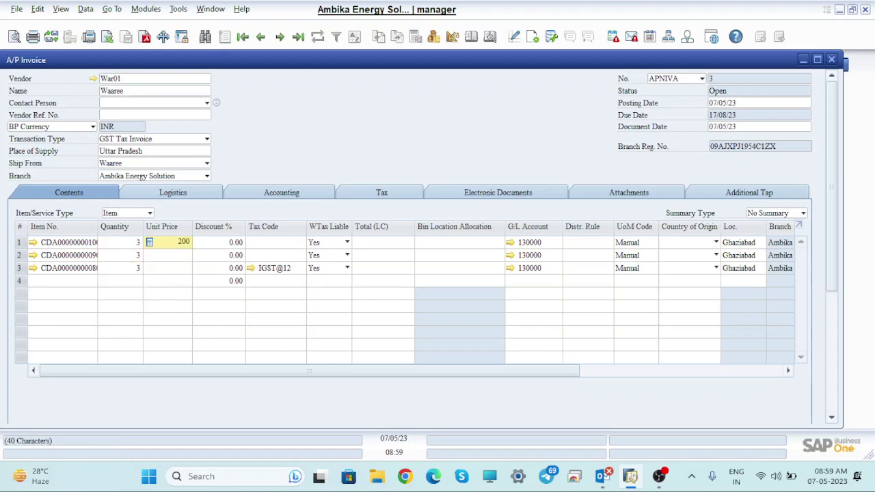
click(170, 256)
text(20)
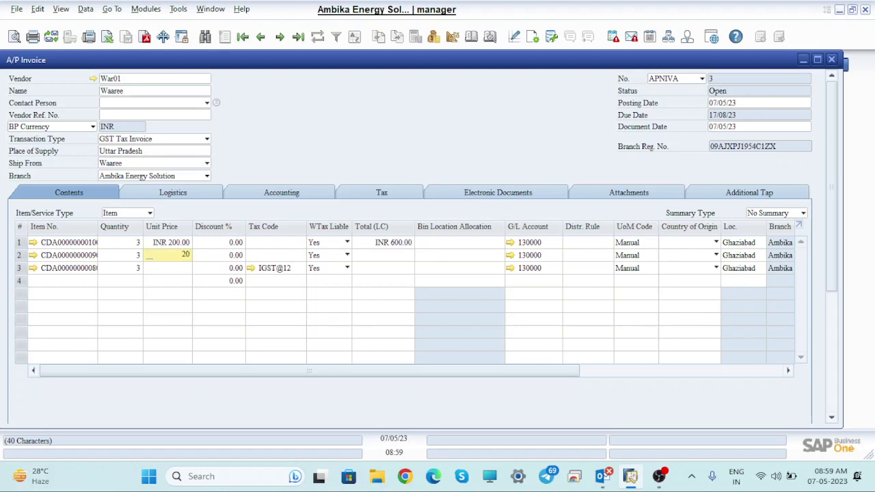
text(0)
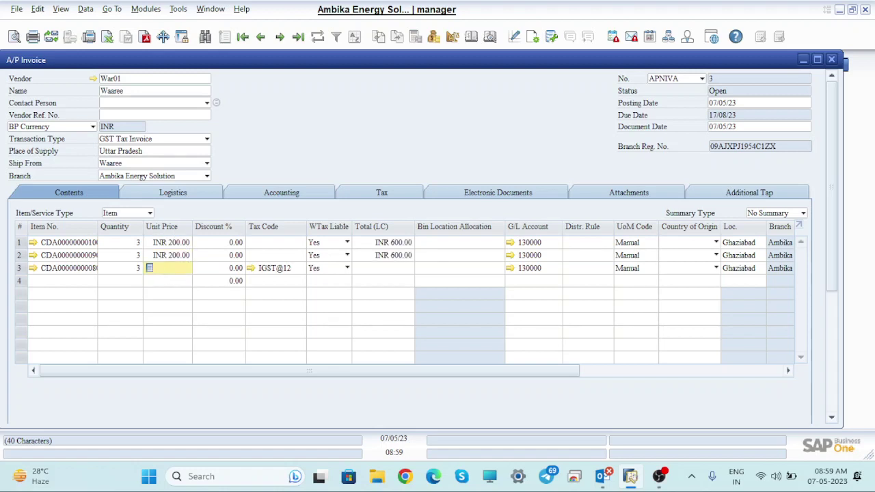
key(Tab)
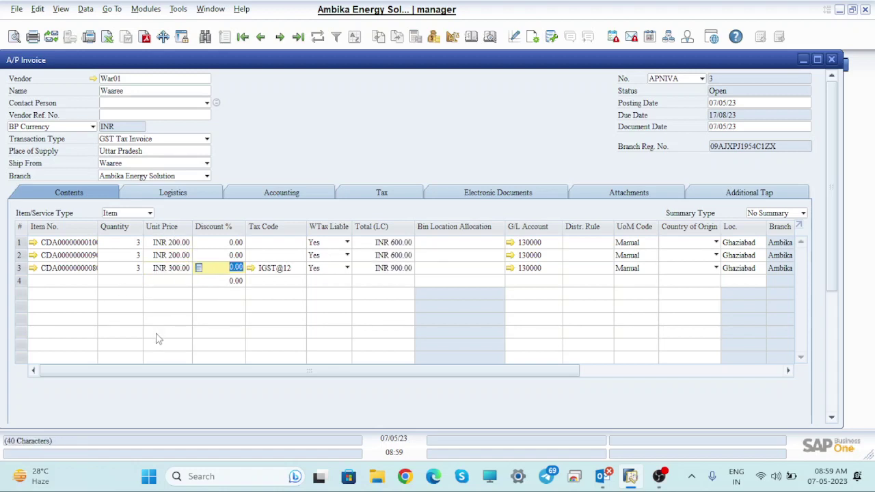
Step: Assign the tax code IGST@12 to the first and second invoice rows
click(297, 243)
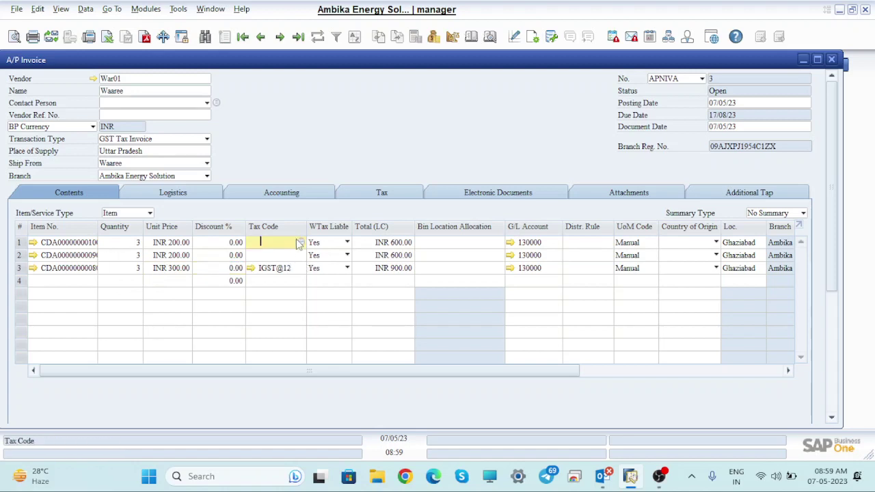
click(300, 243)
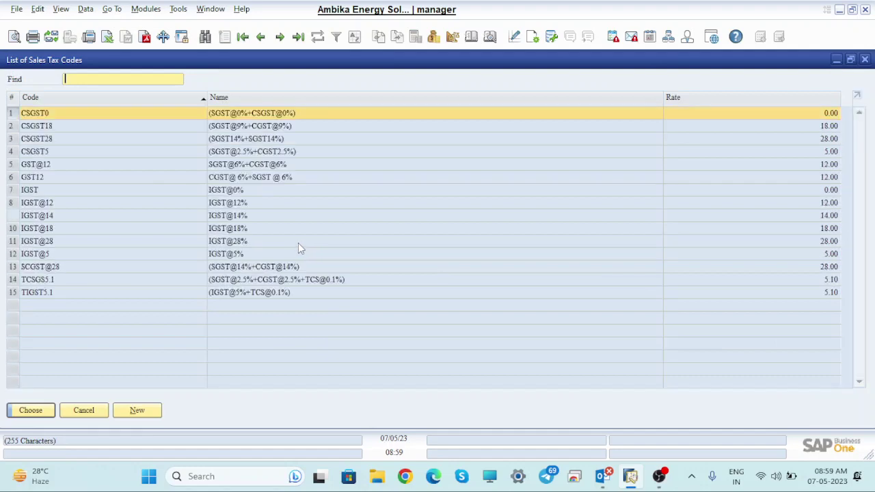
click(27, 203)
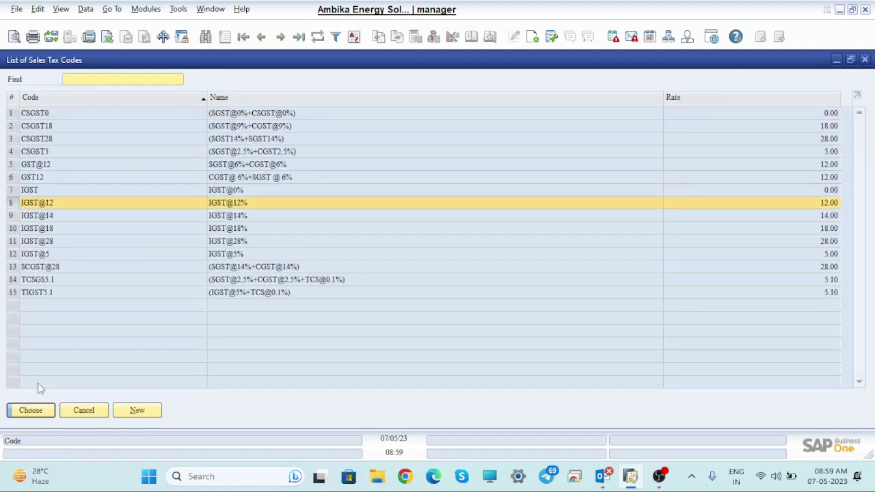
click(31, 412)
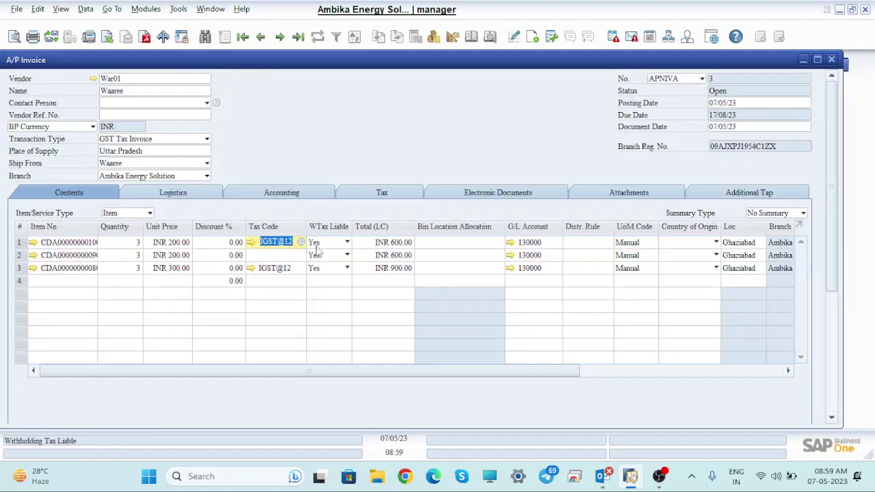
click(300, 257)
click(301, 256)
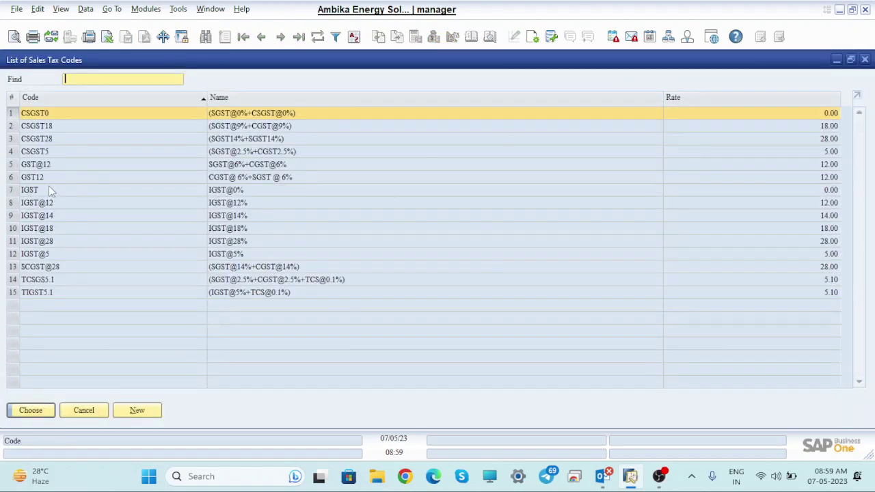
click(19, 204)
click(45, 412)
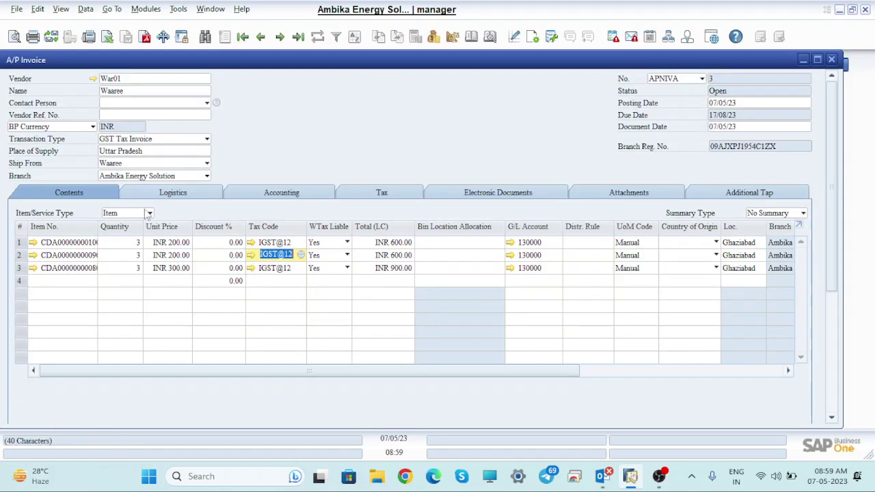
Step: Enter the vendor reference number 323424, then add the A/P invoice and accept that it cannot be changed
click(135, 114)
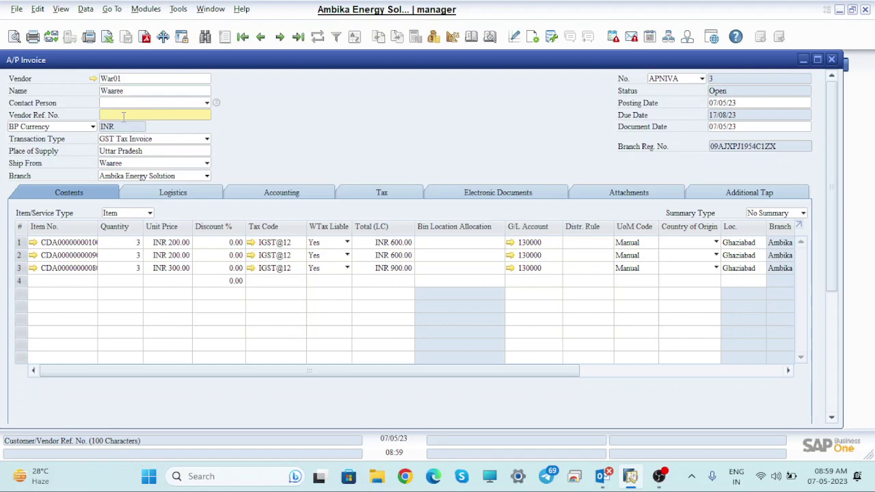
text(323424)
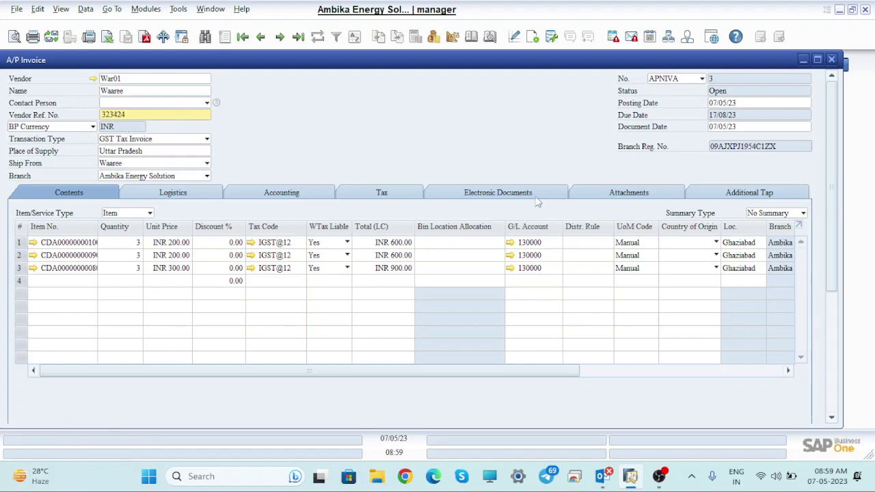
scroll(831, 160, down, 5)
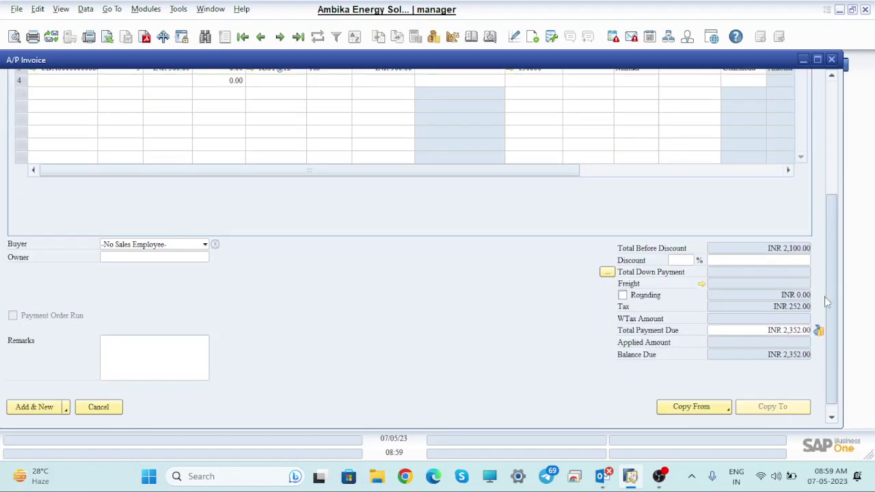
click(41, 410)
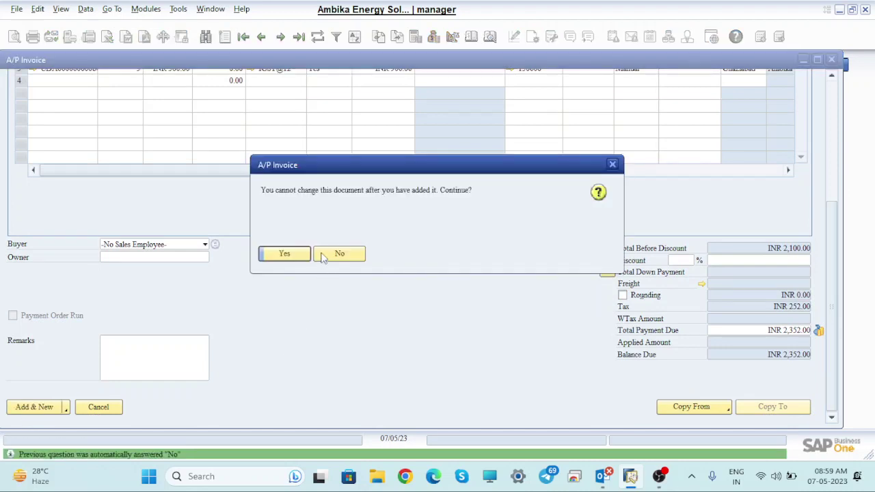
click(301, 253)
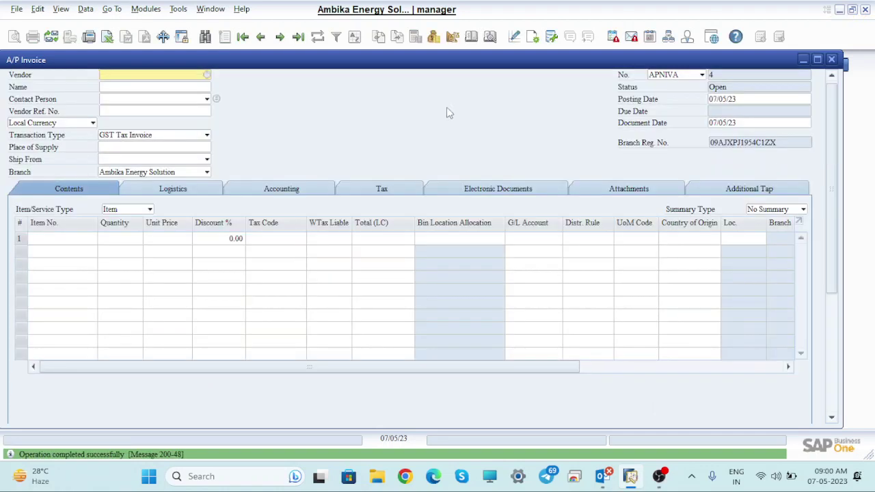
Step: Browse the A/P invoice records to the newly added open invoice for vendor Waaree with posting date 07/05/23
key(ctrl+Page_Down)
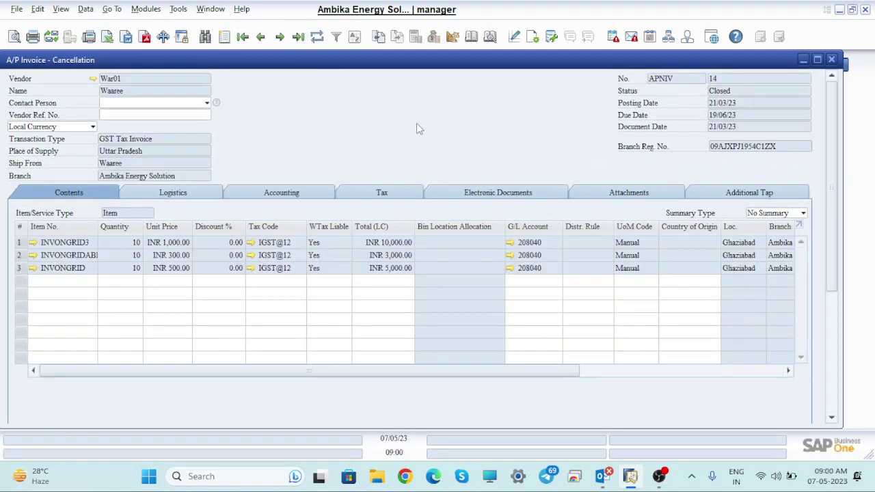
click(262, 37)
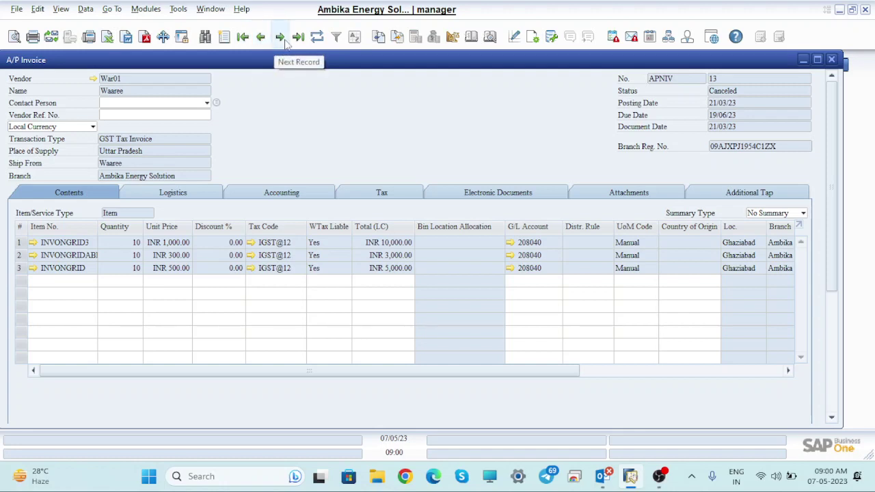
click(283, 39)
click(283, 39)
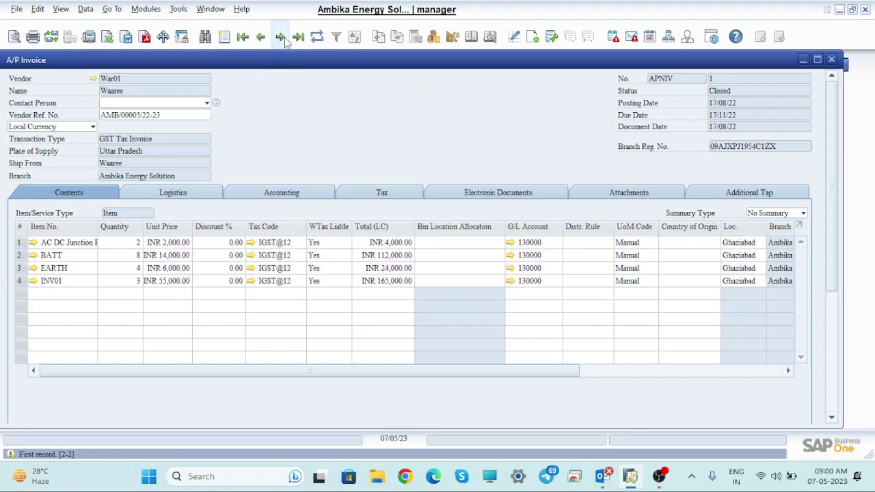
click(283, 39)
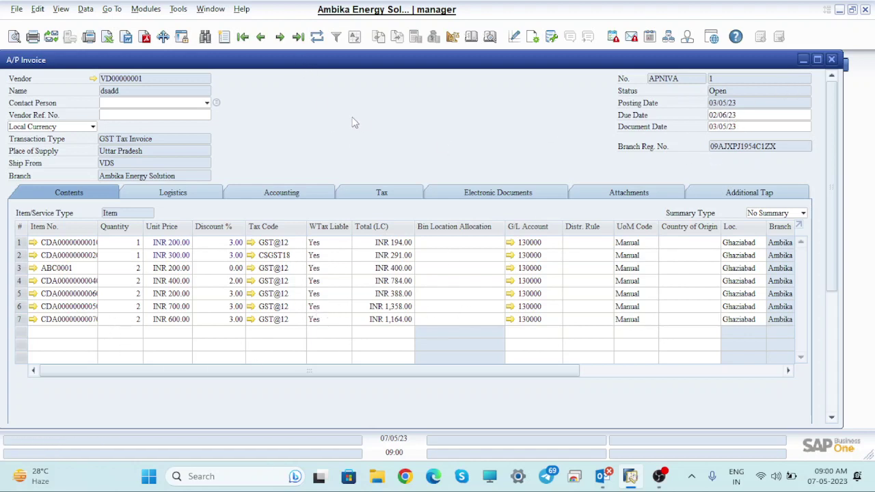
click(260, 37)
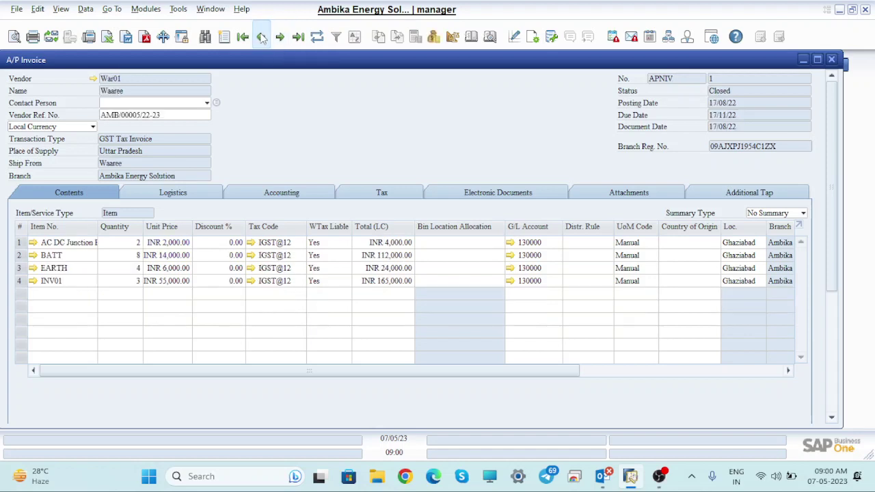
click(261, 37)
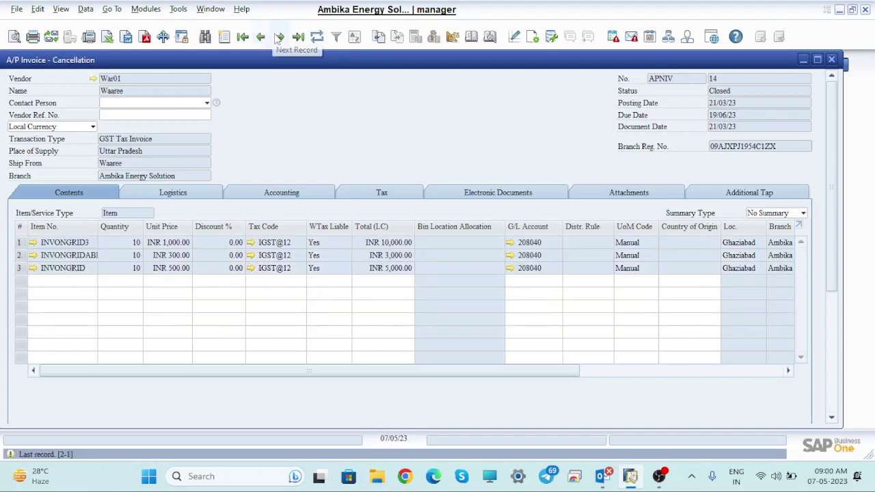
click(278, 37)
click(279, 37)
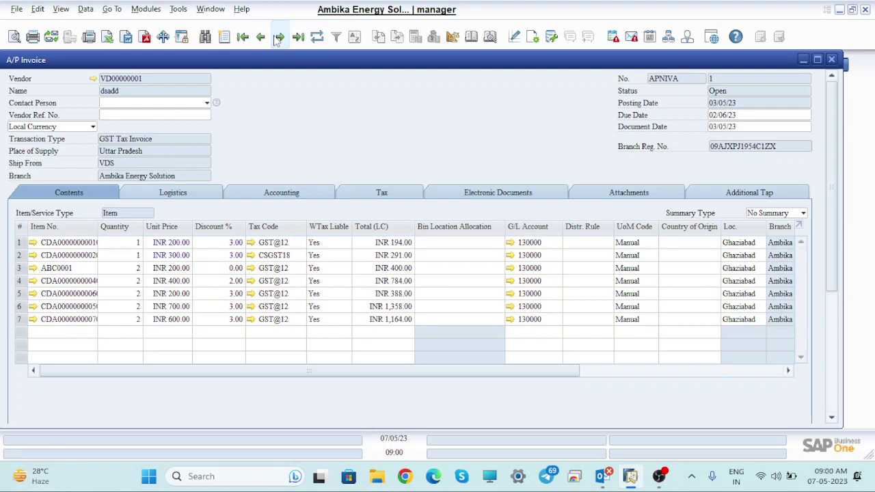
click(278, 37)
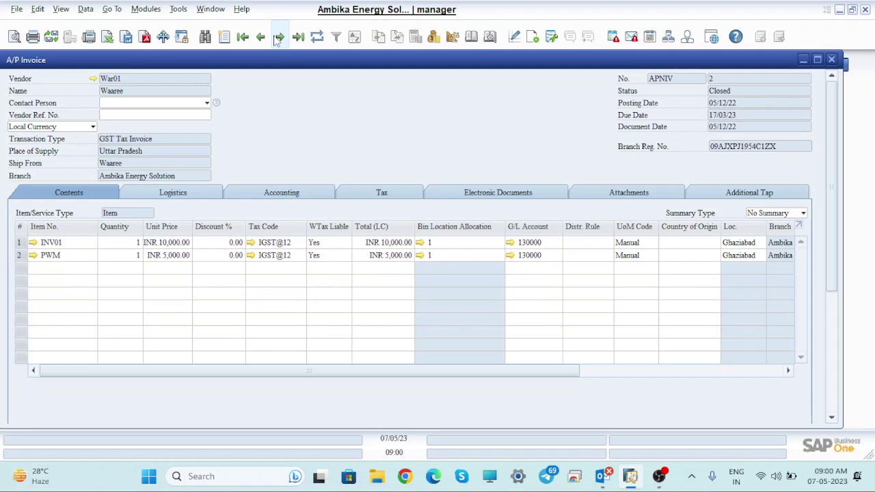
click(279, 37)
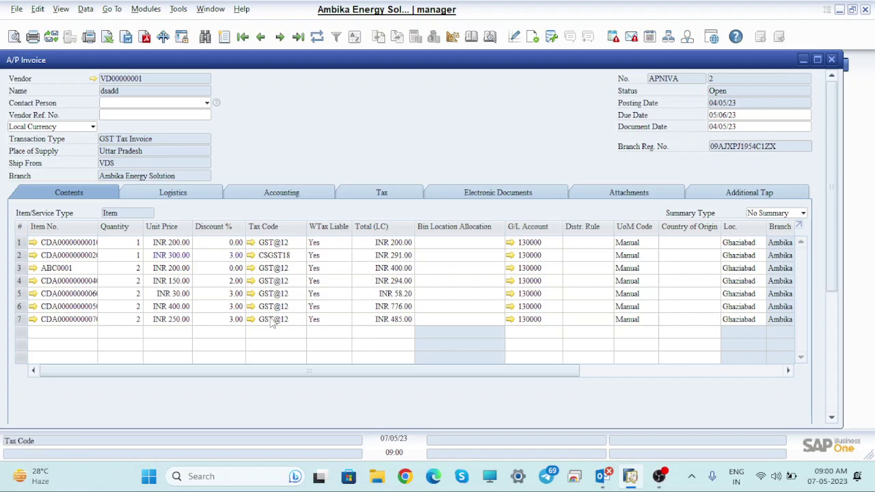
click(283, 40)
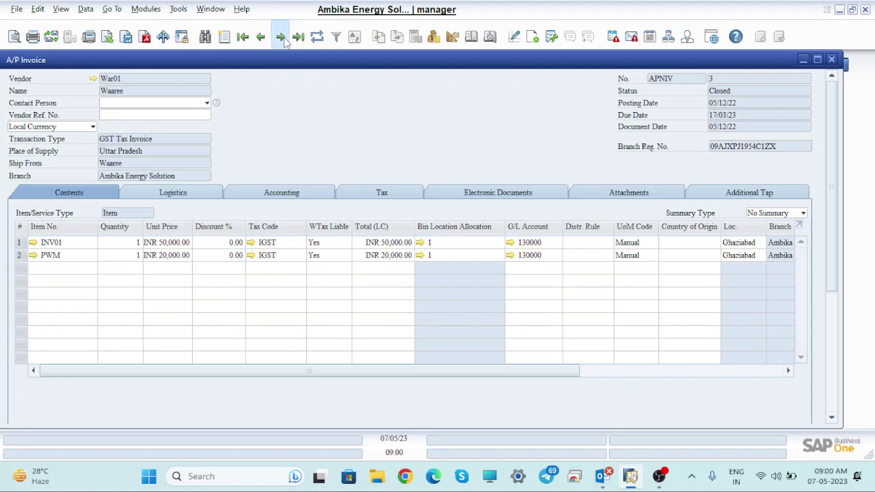
click(281, 37)
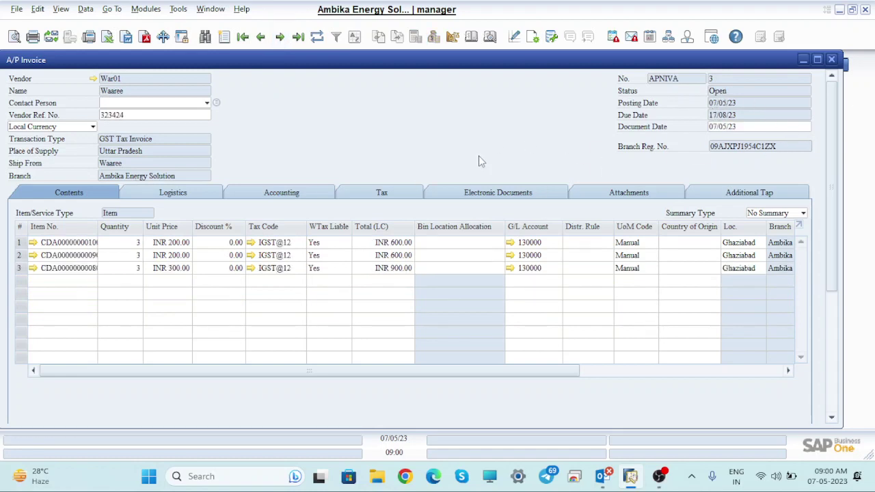
Step: Cancel the open Waaree A/P invoice by adding its cancellation document and accepting the irreversible reversal
right_click(450, 105)
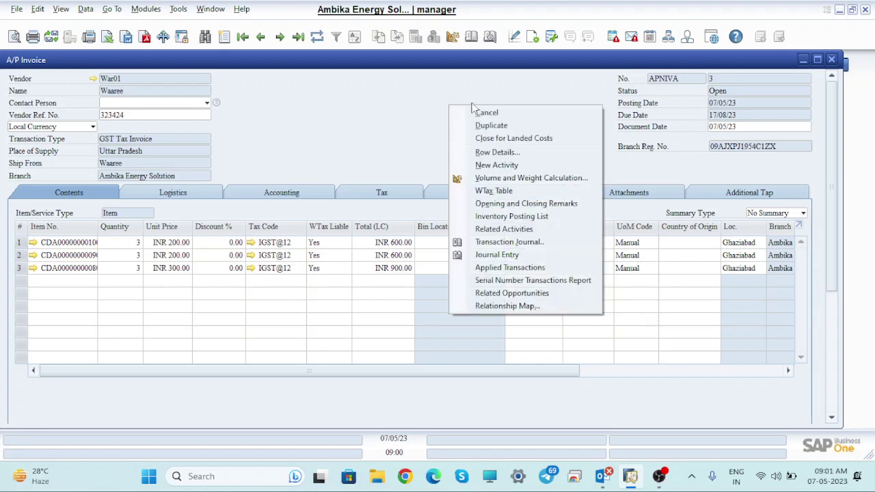
click(497, 115)
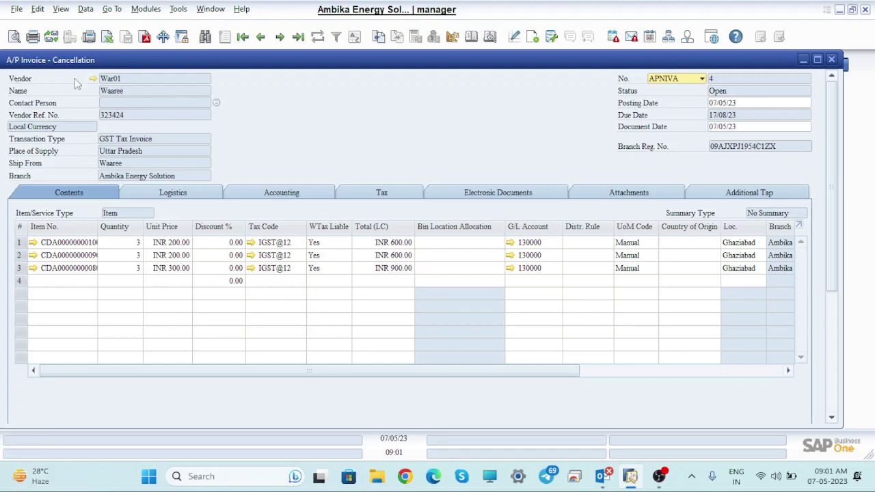
scroll(824, 151, down, 5)
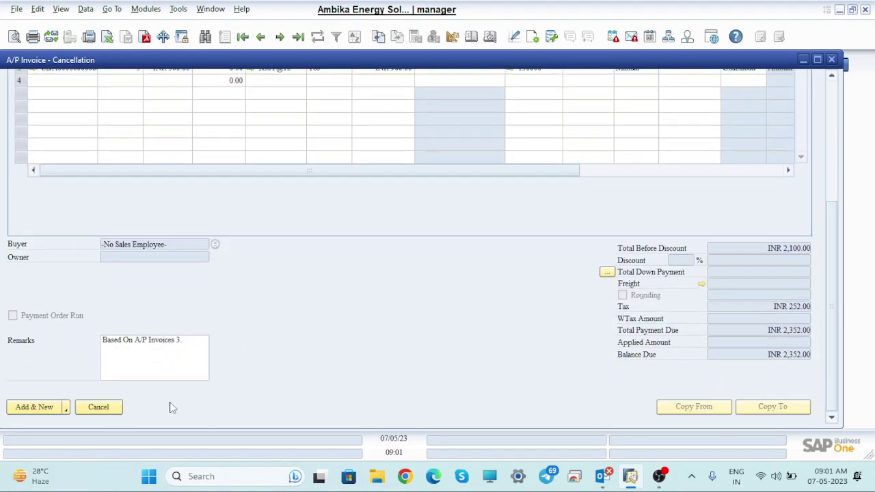
click(22, 409)
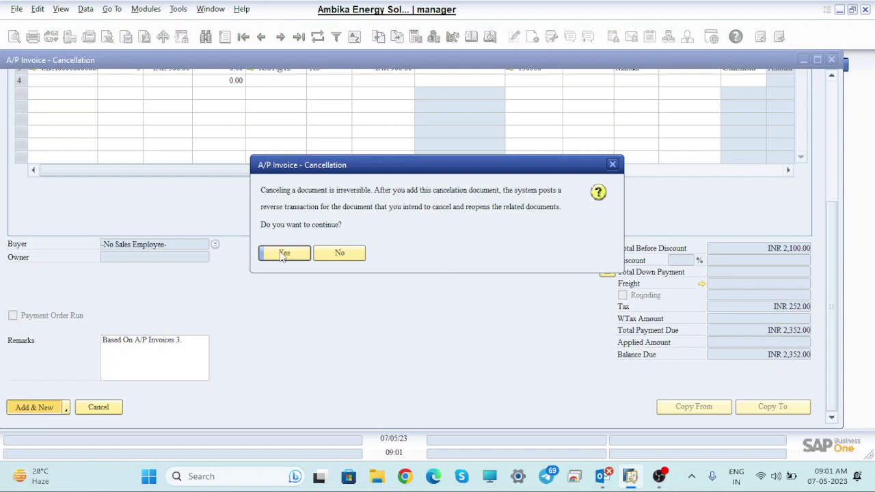
click(283, 254)
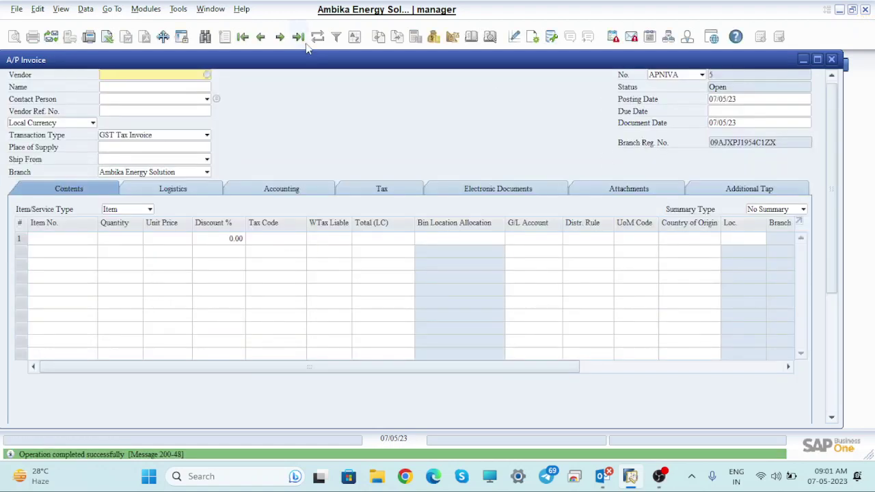
Step: Browse the A/P invoice records to the new Waaree cancellation document and review its status, remarks and totals
click(299, 38)
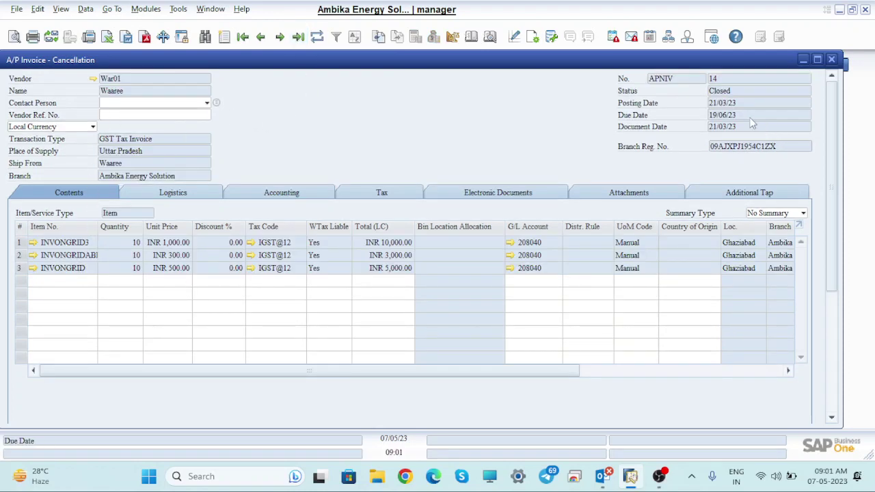
click(261, 38)
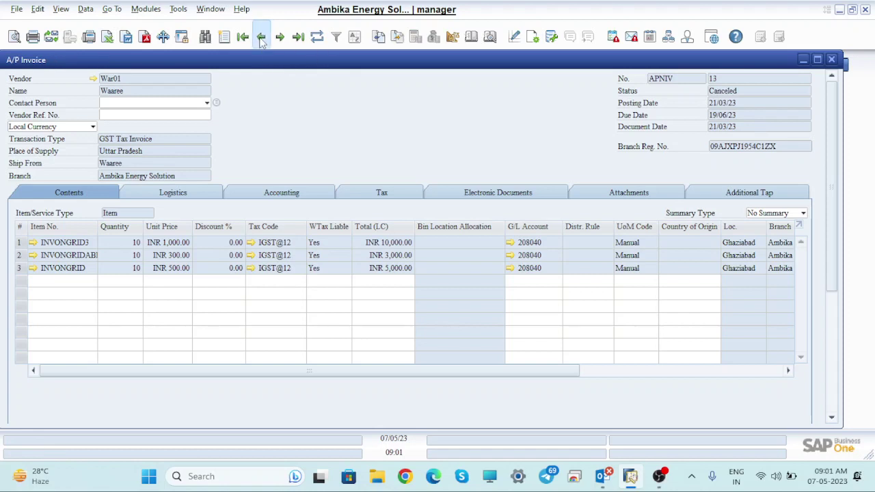
click(261, 37)
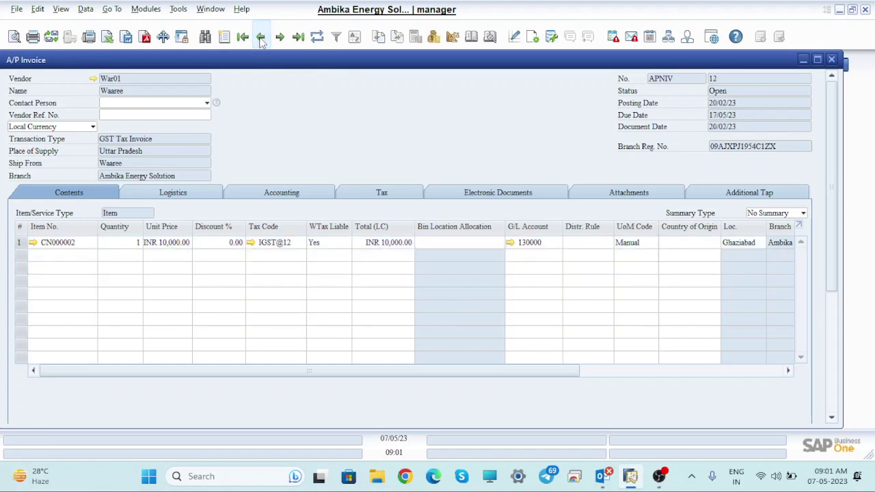
click(261, 39)
click(260, 38)
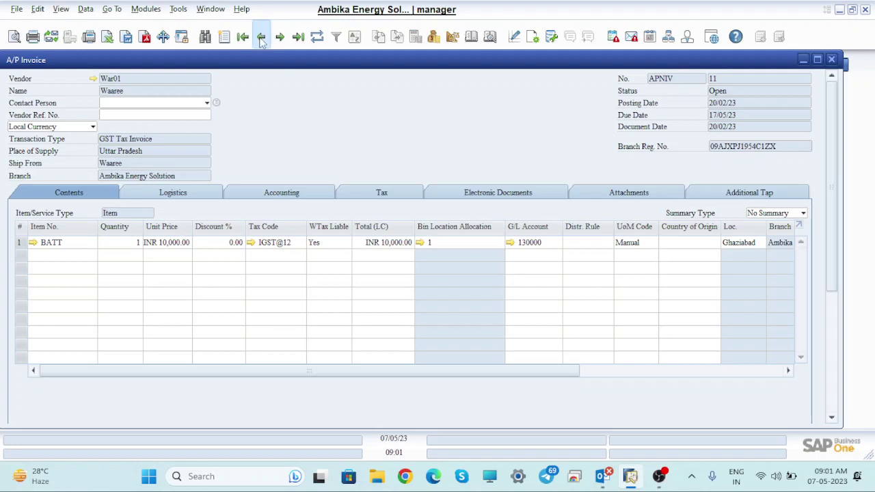
click(260, 37)
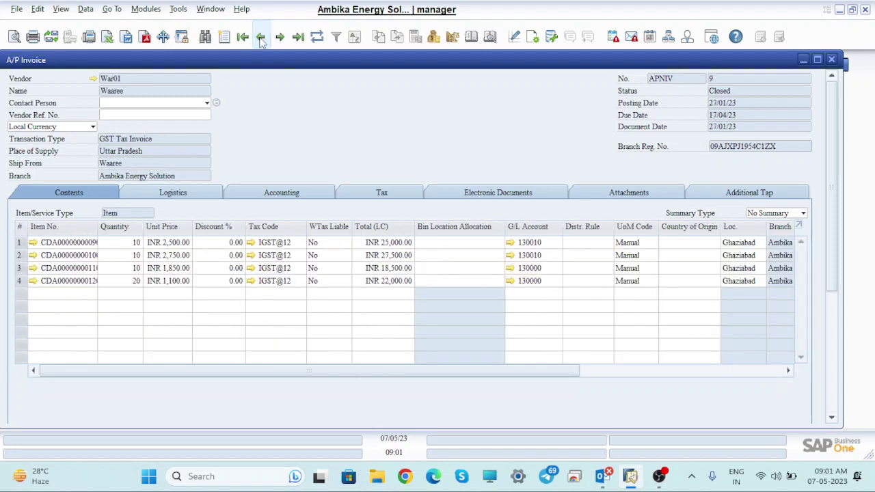
click(260, 38)
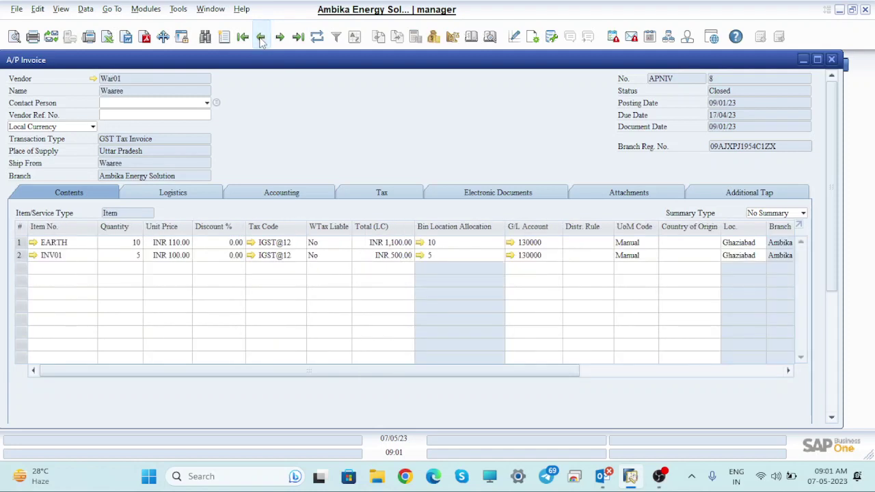
click(260, 38)
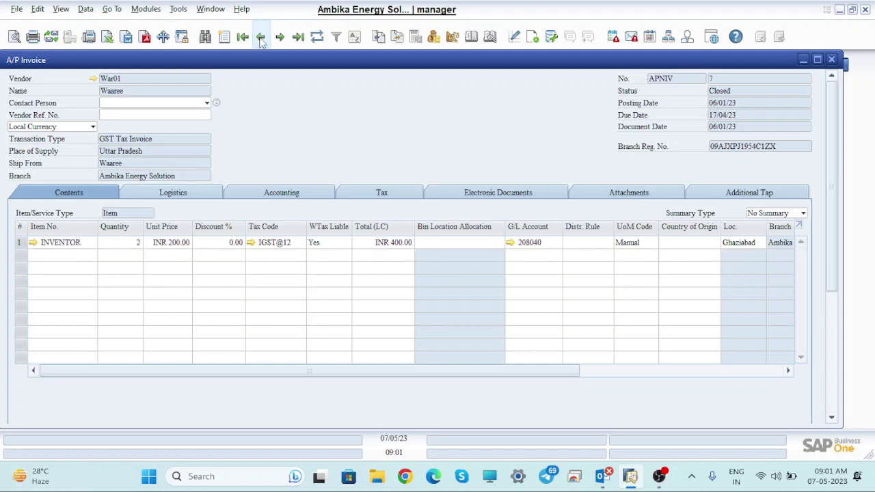
click(260, 38)
click(260, 38)
click(261, 38)
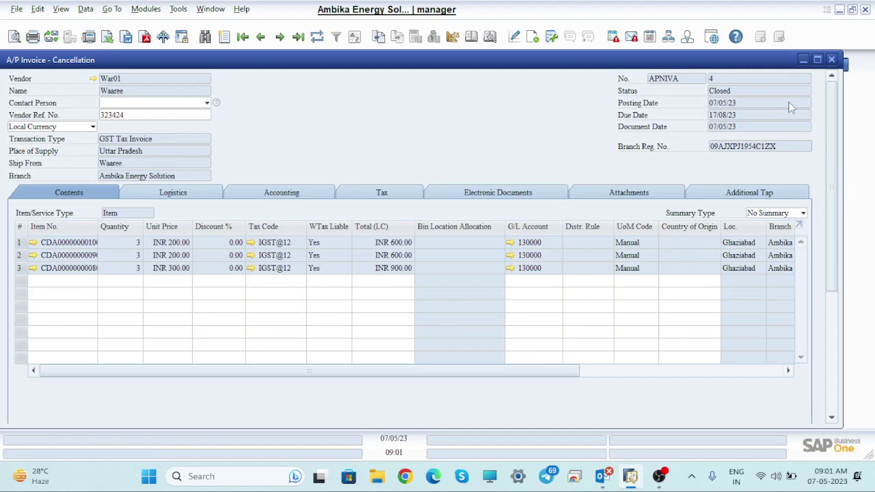
scroll(831, 134, down, 5)
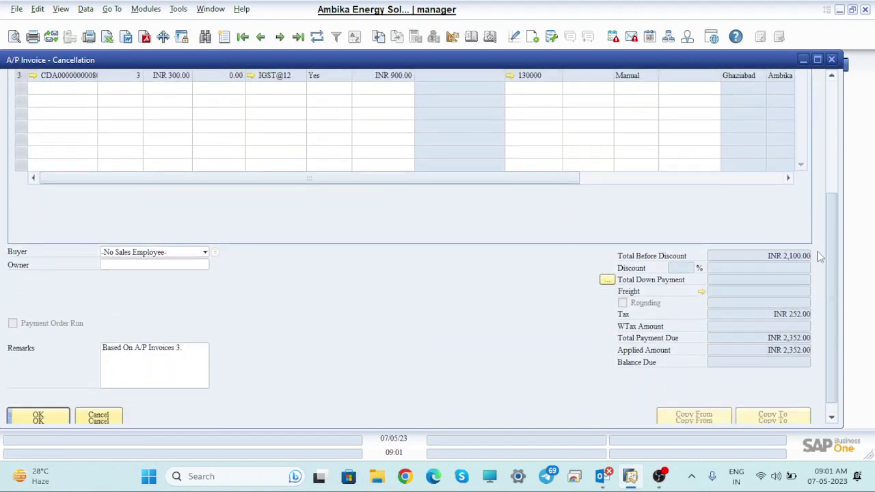
scroll(822, 169, up, 5)
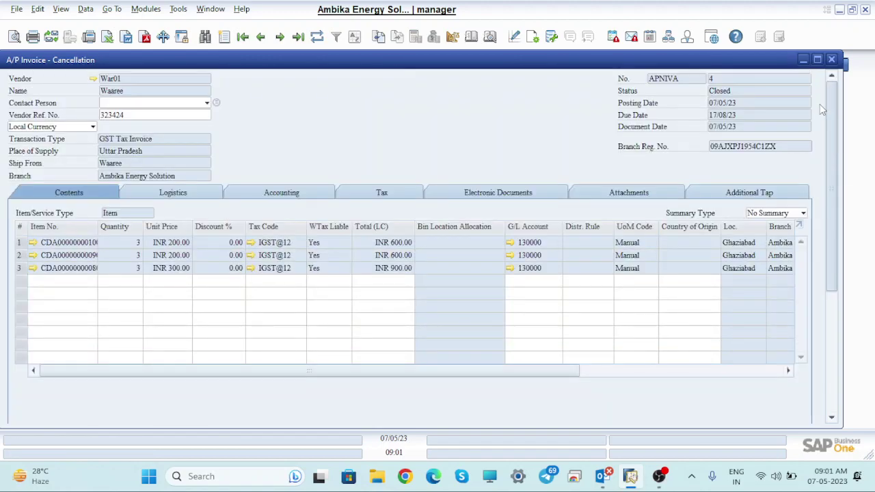
Step: Return to the original Waaree A/P invoice and examine the debit and credit lines of its journal entry
click(260, 36)
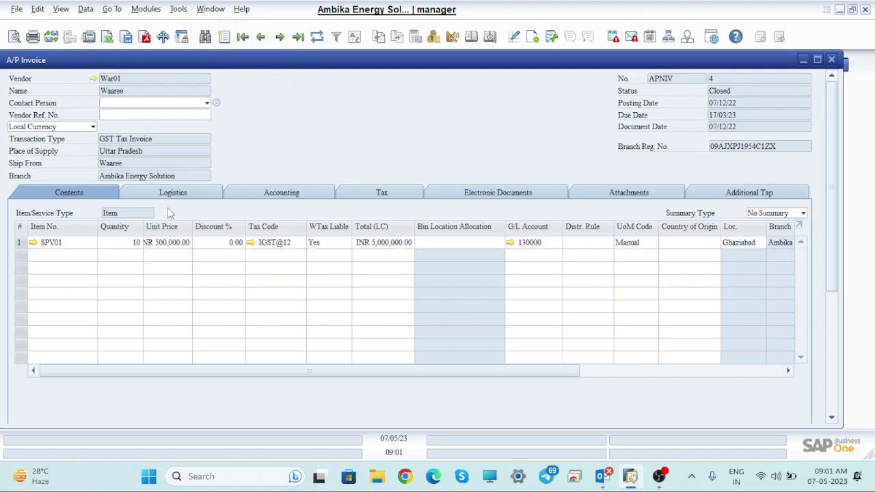
click(262, 36)
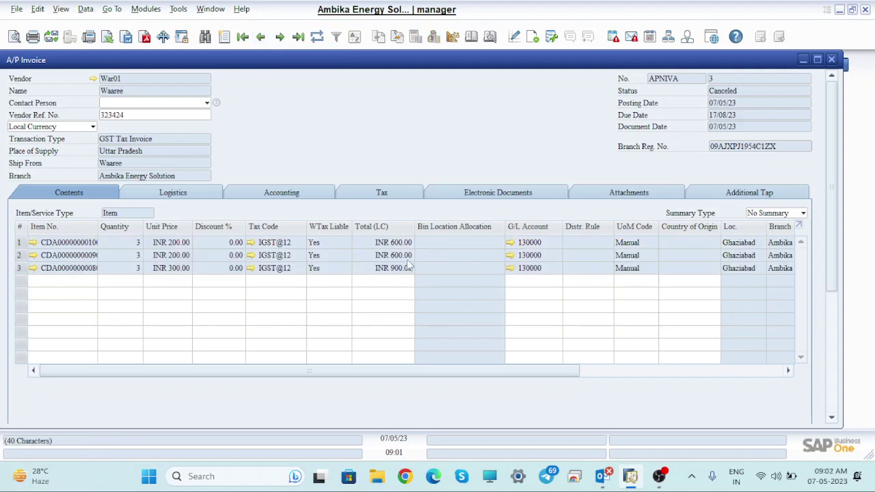
click(489, 38)
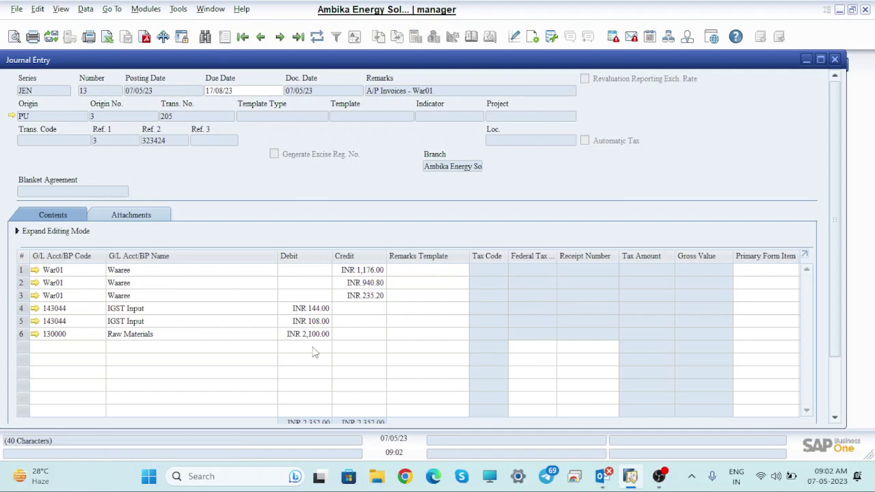
click(835, 60)
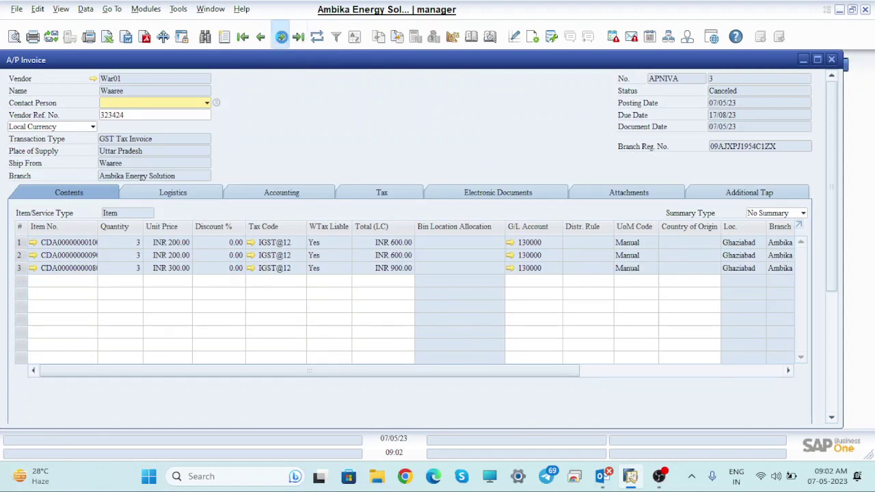
Step: Bring up the A/P invoice cancellation document again and examine its reversing journal entry
click(280, 38)
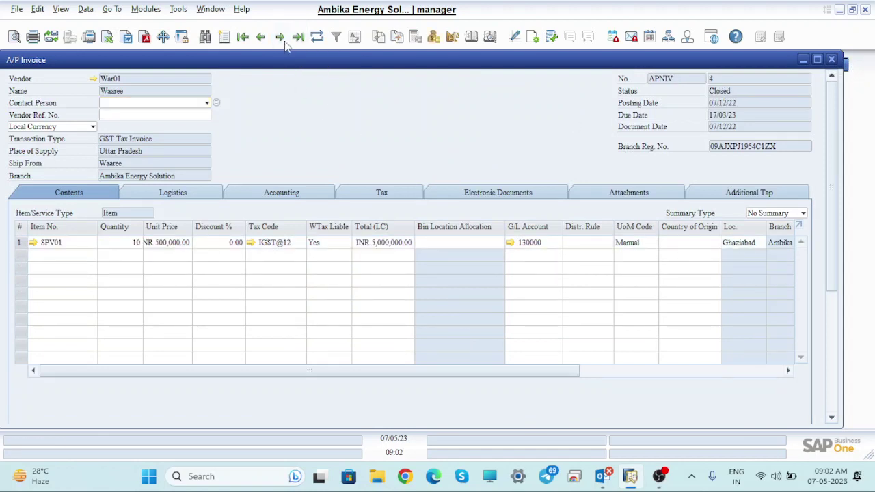
click(281, 38)
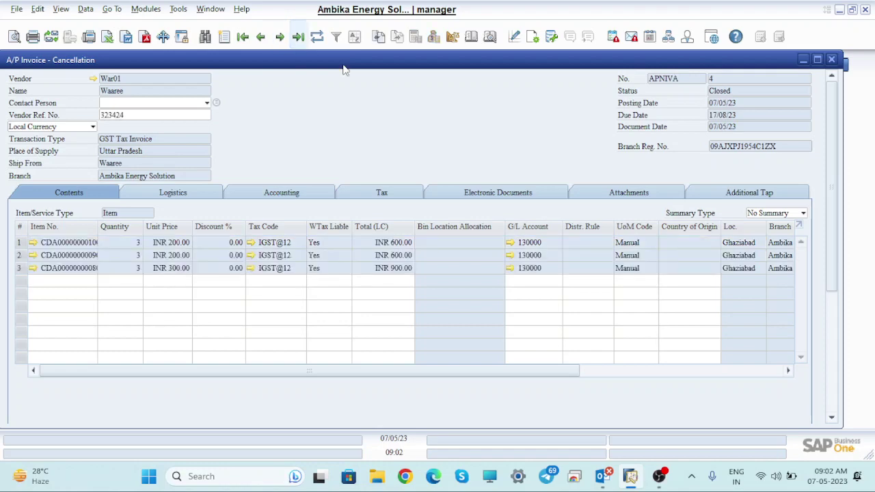
click(491, 37)
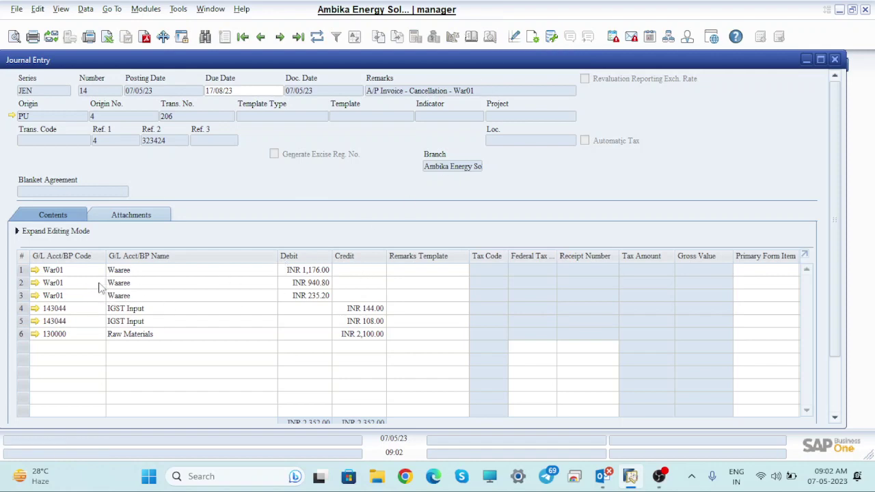
click(835, 60)
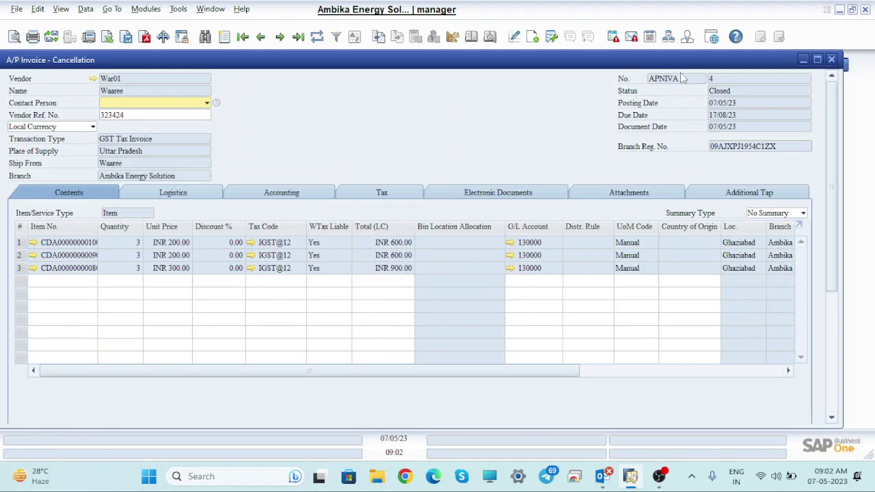
Step: Close the remaining A/P invoice windows and collapse the Purchasing - A/P module
click(835, 61)
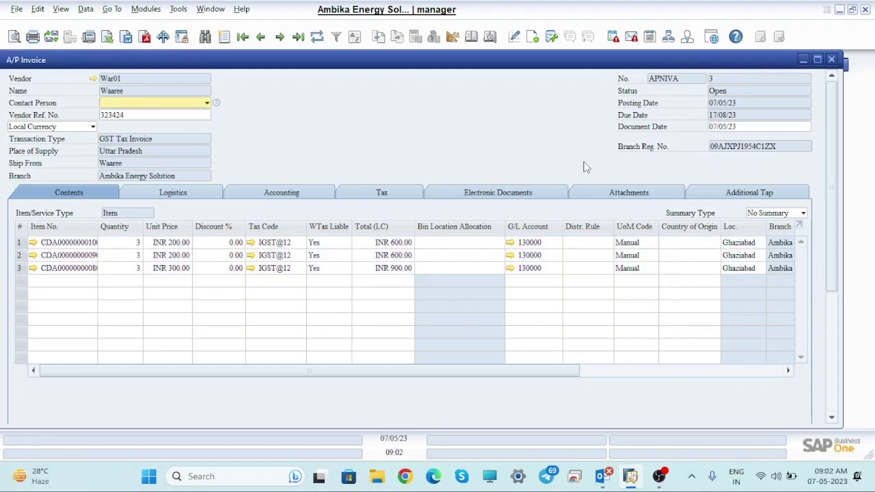
click(834, 61)
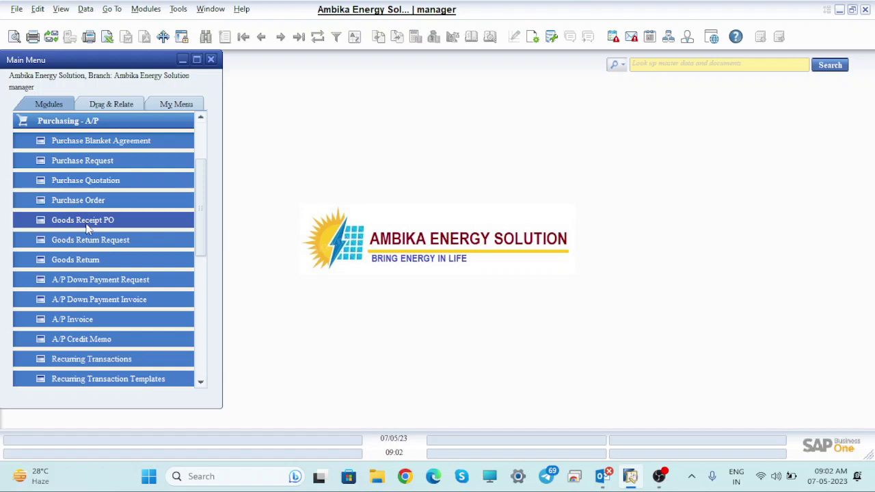
mouse_move(659, 480)
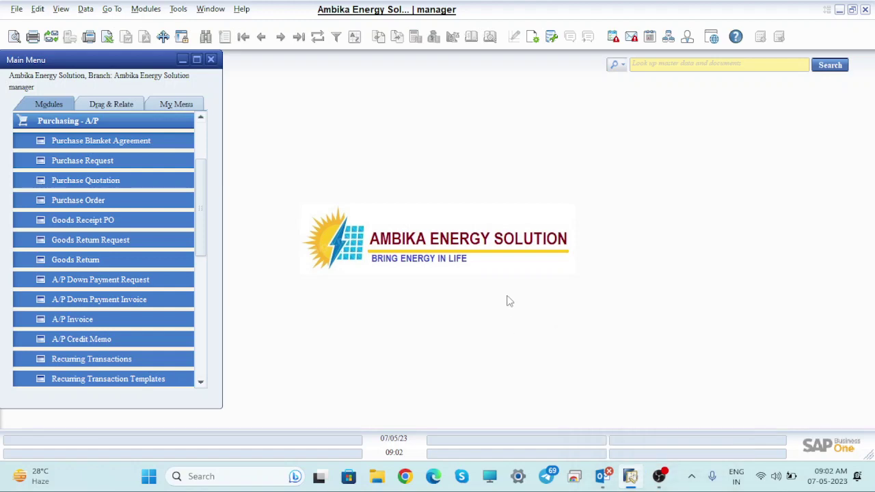
click(25, 120)
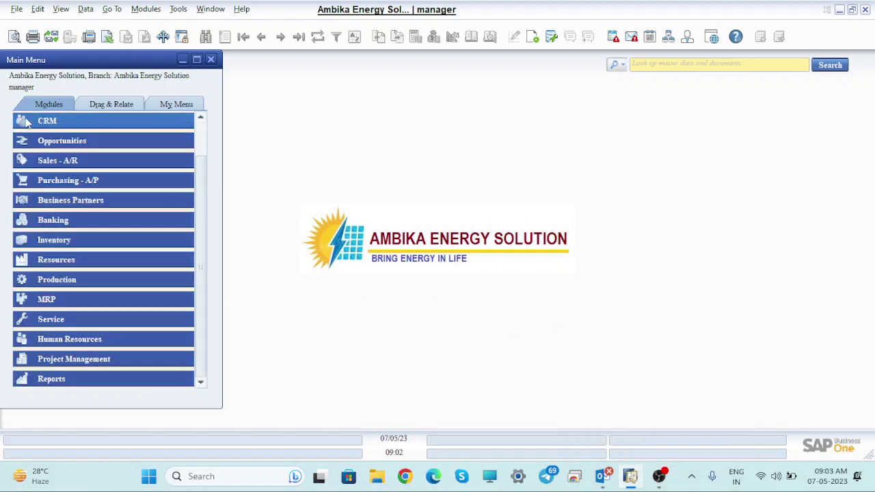